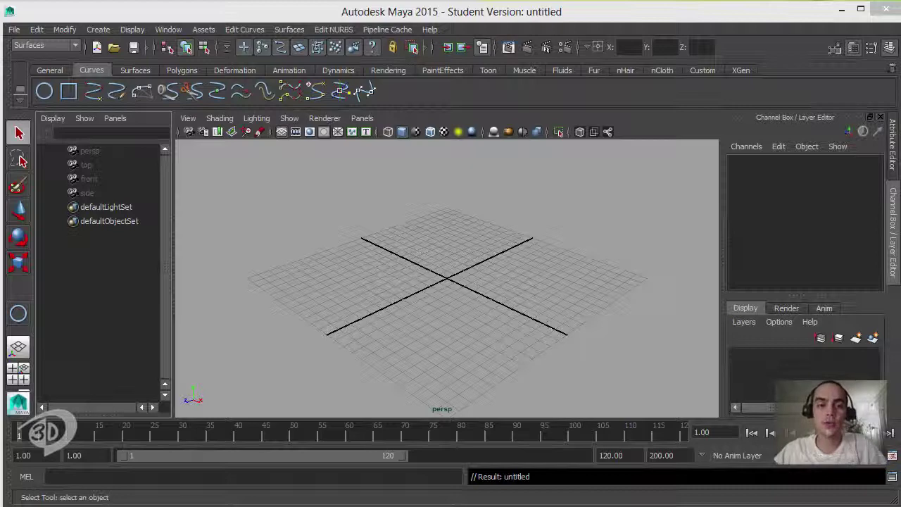
Create text curves reading "Maya" in Times New Roman with the Curves type
{"action": "left_click", "coordinate": [97, 30]}
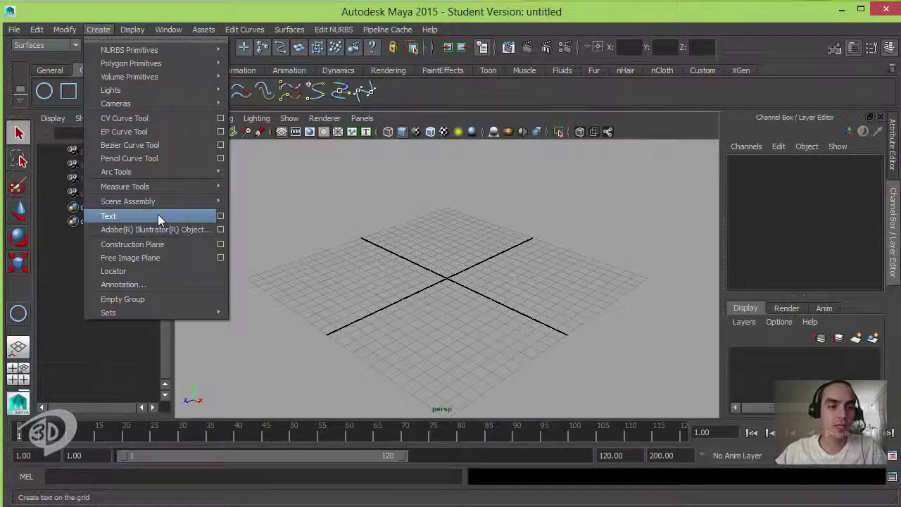
{"action": "left_click", "coordinate": [220, 216]}
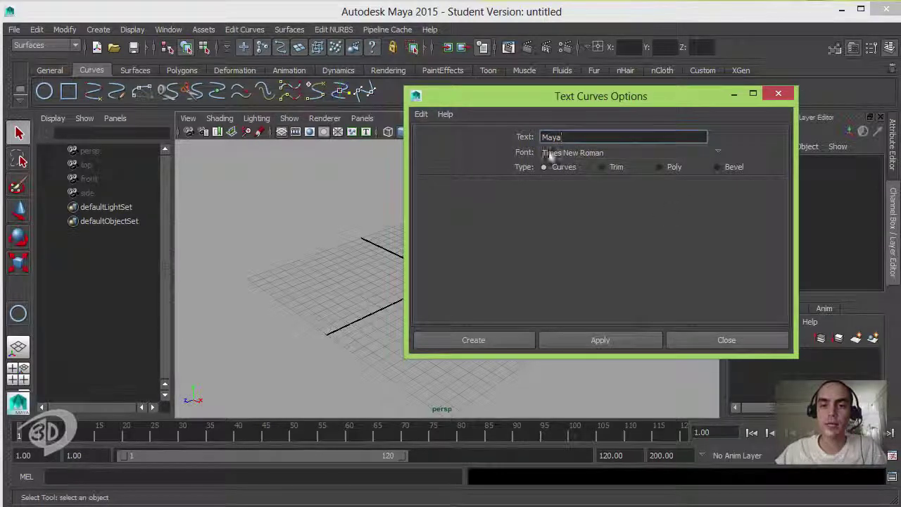
{"action": "left_click", "coordinate": [516, 340]}
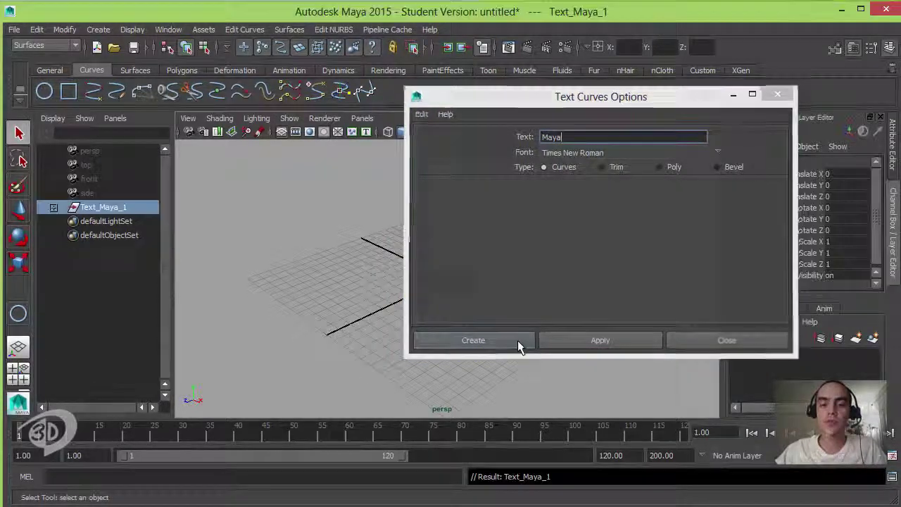
Examine the individual curves of the Maya text by selecting the M, a, y and a outlines one after another
{"action": "left_click_drag", "start_coordinate": [475, 290], "coordinate": [465, 229], "text": "alt"}
{"action": "left_click", "coordinate": [465, 235]}
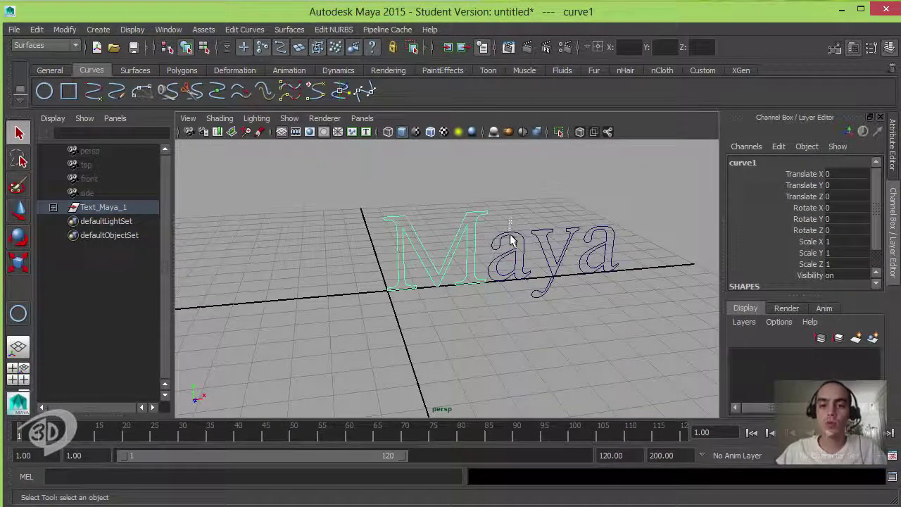
{"action": "left_click", "coordinate": [518, 268]}
{"action": "left_click", "coordinate": [519, 268]}
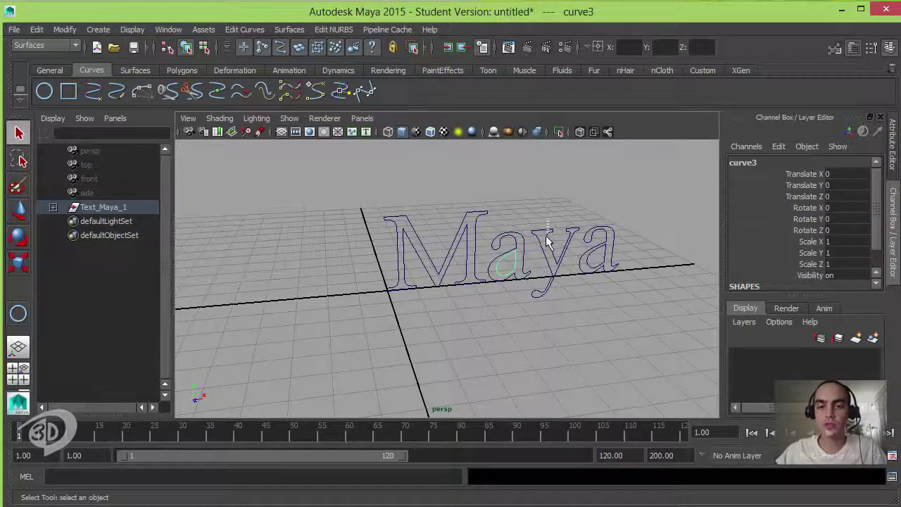
{"action": "left_click", "coordinate": [550, 245]}
{"action": "left_click", "coordinate": [596, 266]}
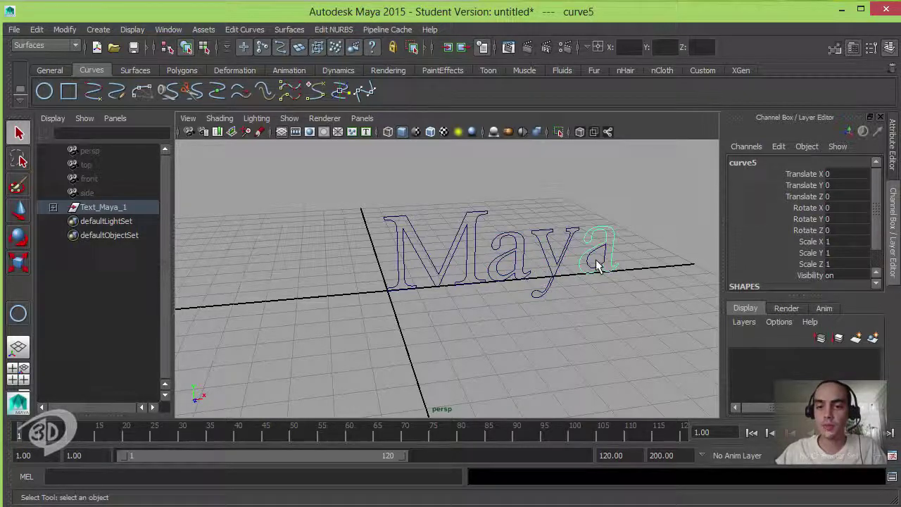
{"action": "left_click", "coordinate": [626, 224]}
{"action": "left_click_drag", "start_coordinate": [587, 222], "coordinate": [572, 202], "text": "alt"}
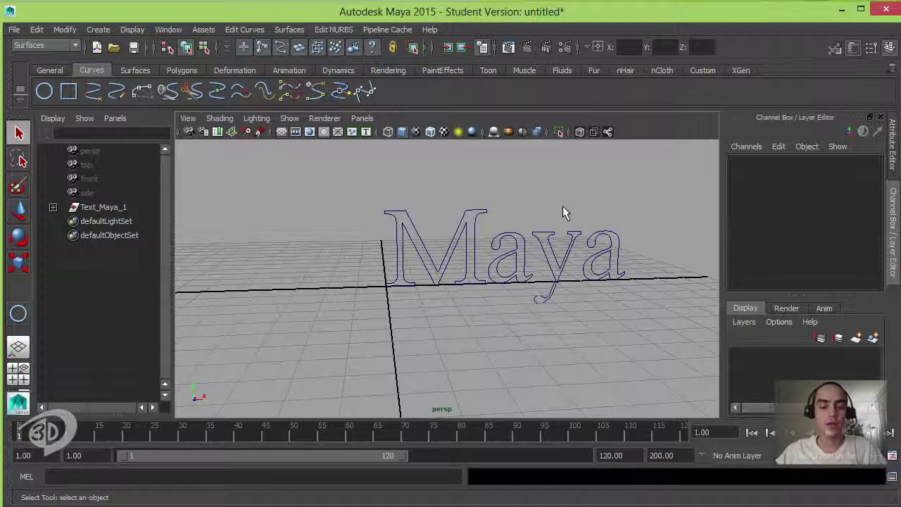
{"action": "left_click_drag", "start_coordinate": [593, 214], "coordinate": [552, 229], "text": "alt"}
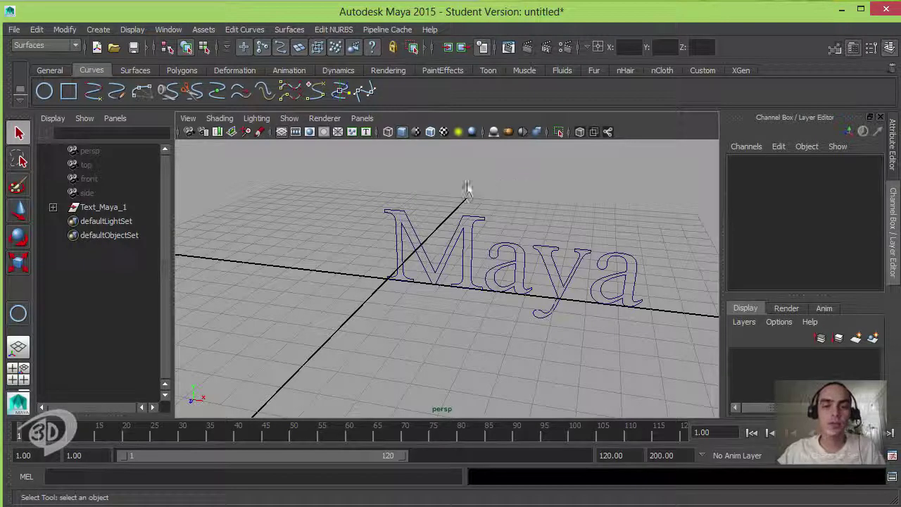
Apply Bevel Plus to the curve of the letter M
{"action": "left_click_drag", "start_coordinate": [480, 229], "coordinate": [485, 239]}
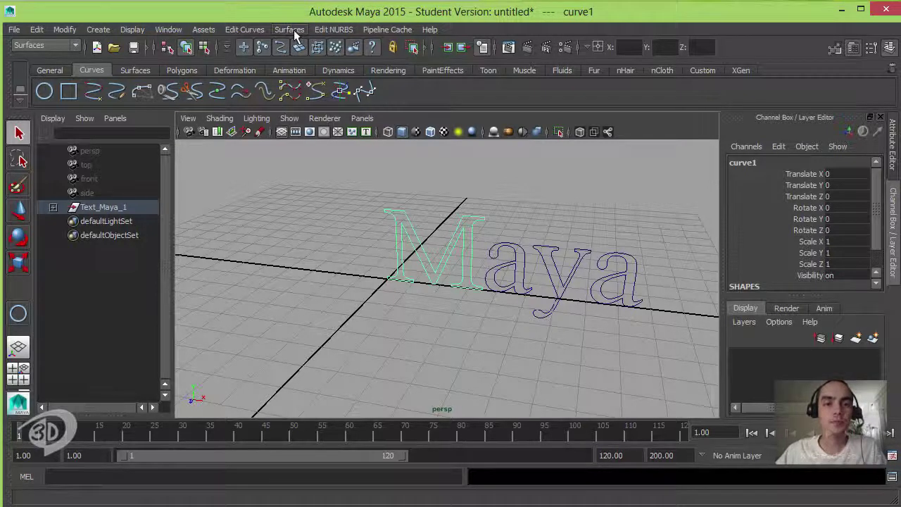
{"action": "left_click", "coordinate": [135, 69]}
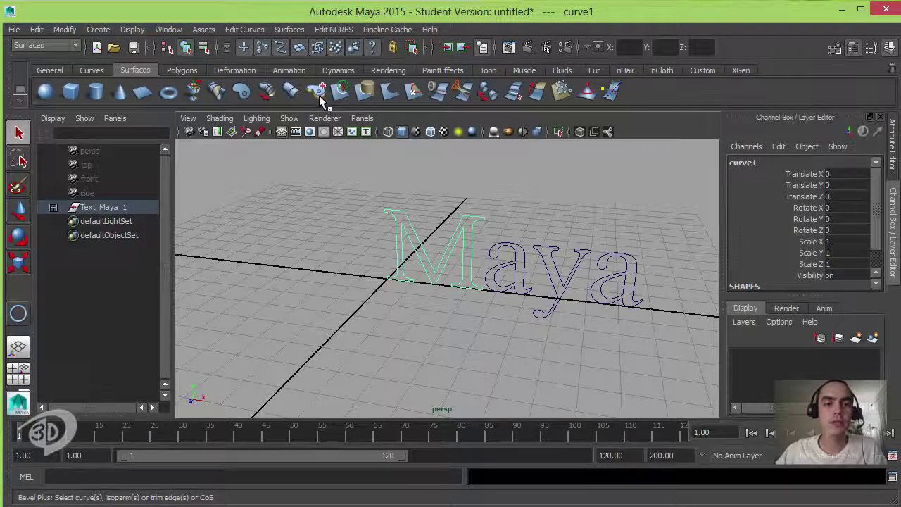
{"action": "left_click", "coordinate": [293, 31]}
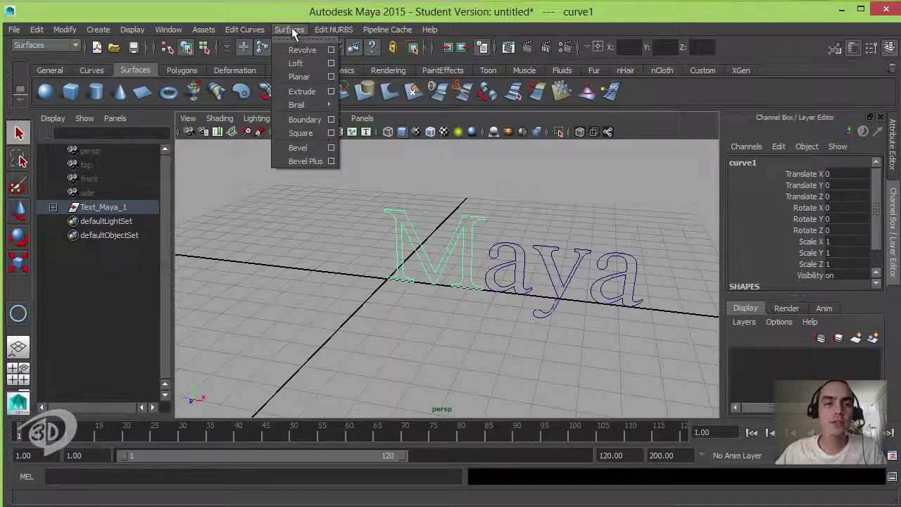
{"action": "left_click", "coordinate": [307, 163]}
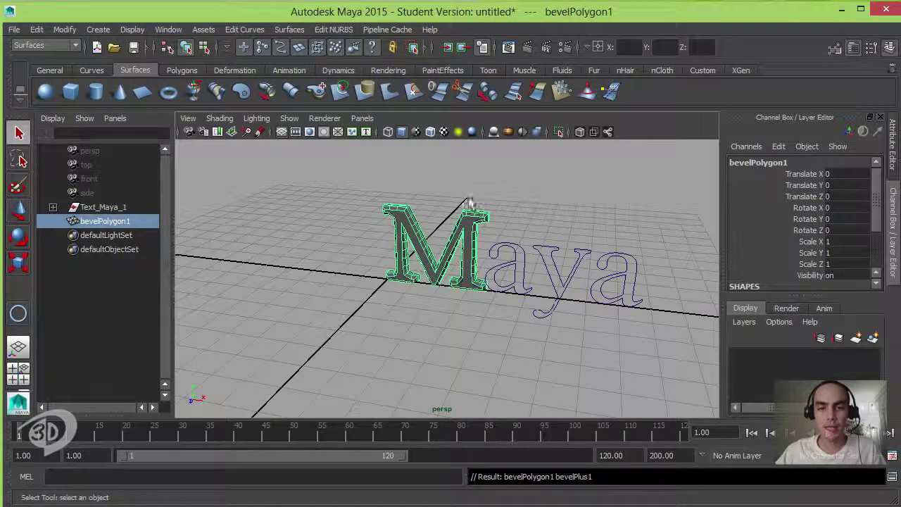
Inspect the beveled M from the side and expand its bevelPlus1 input attributes
{"action": "left_click_drag", "start_coordinate": [439, 257], "coordinate": [623, 249], "text": "alt"}
{"action": "right_click_drag", "start_coordinate": [624, 250], "coordinate": [775, 255], "text": "alt"}
{"action": "left_click_drag", "start_coordinate": [788, 254], "coordinate": [803, 264], "text": "alt"}
{"action": "left_click_drag", "start_coordinate": [436, 233], "coordinate": [579, 229], "text": "alt"}
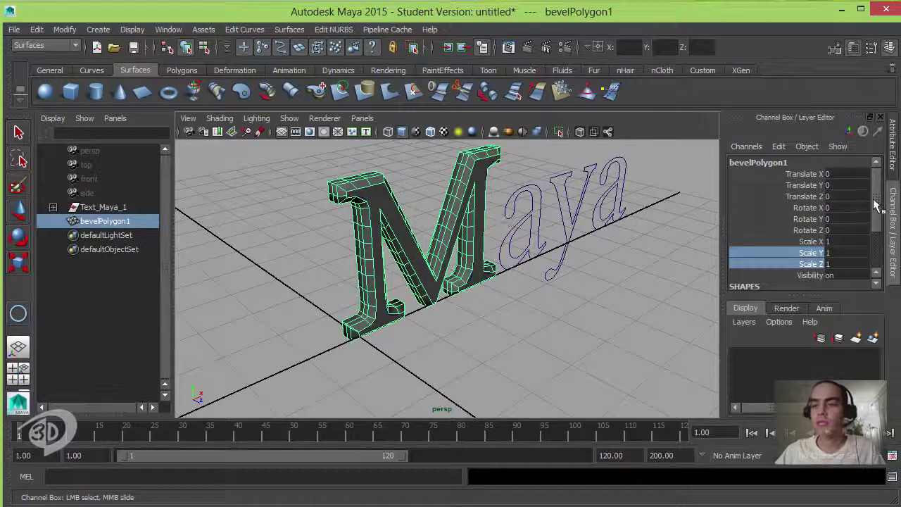
{"action": "left_click_drag", "start_coordinate": [875, 204], "coordinate": [875, 248]}
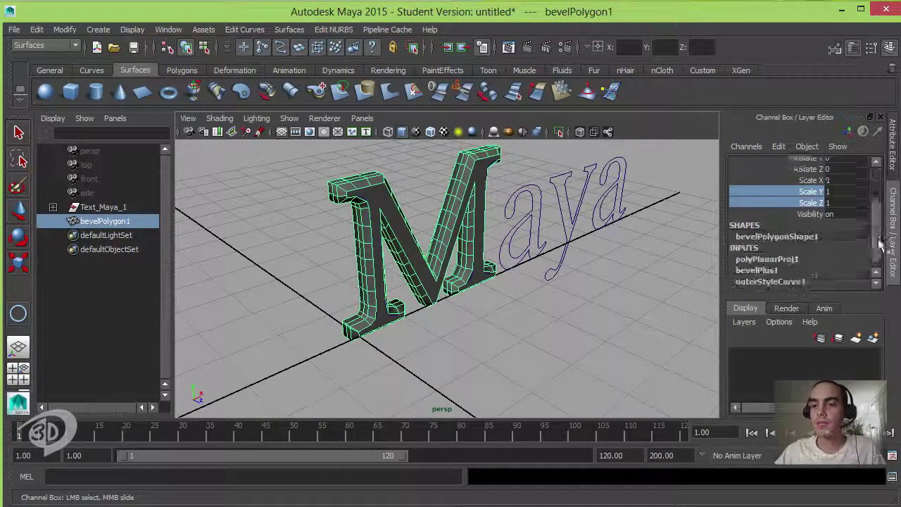
{"action": "left_click", "coordinate": [752, 263]}
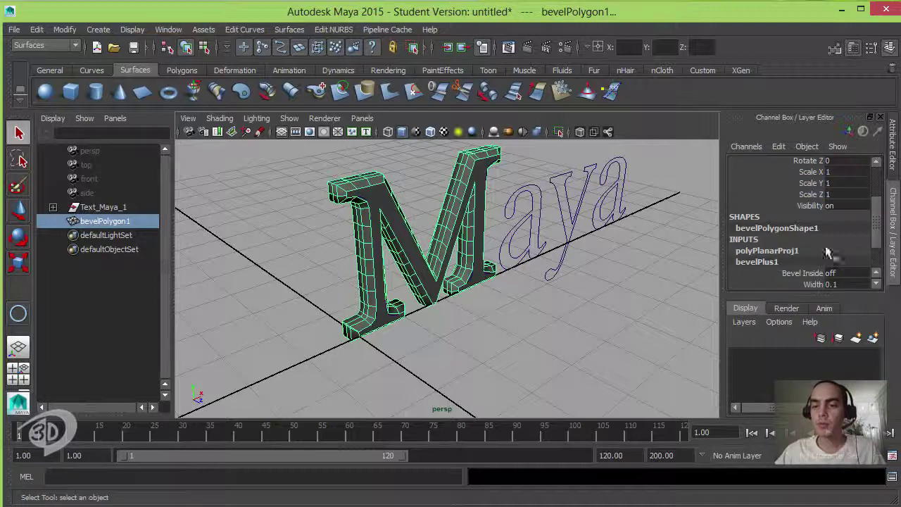
{"action": "left_click_drag", "start_coordinate": [877, 238], "coordinate": [873, 258]}
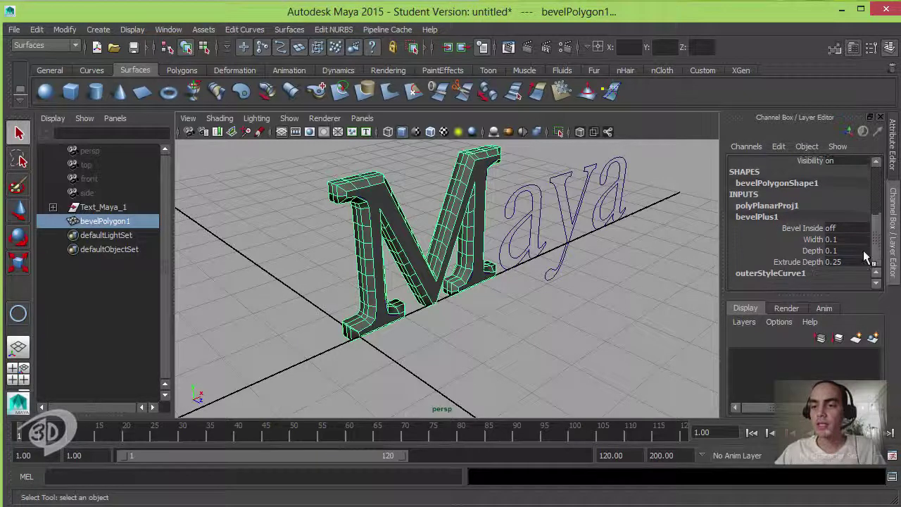
Reduce the bevel width of the M to 0.07
{"action": "left_click", "coordinate": [815, 239]}
{"action": "middle_click_drag", "start_coordinate": [575, 282], "coordinate": [603, 275]}
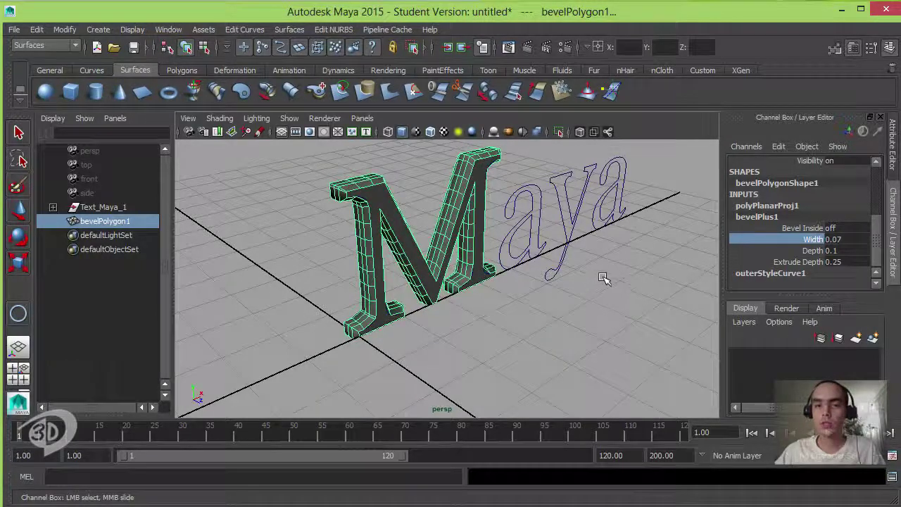
Try a bevel depth of 1 on the M and set it back to 0.1
{"action": "left_click", "coordinate": [813, 251]}
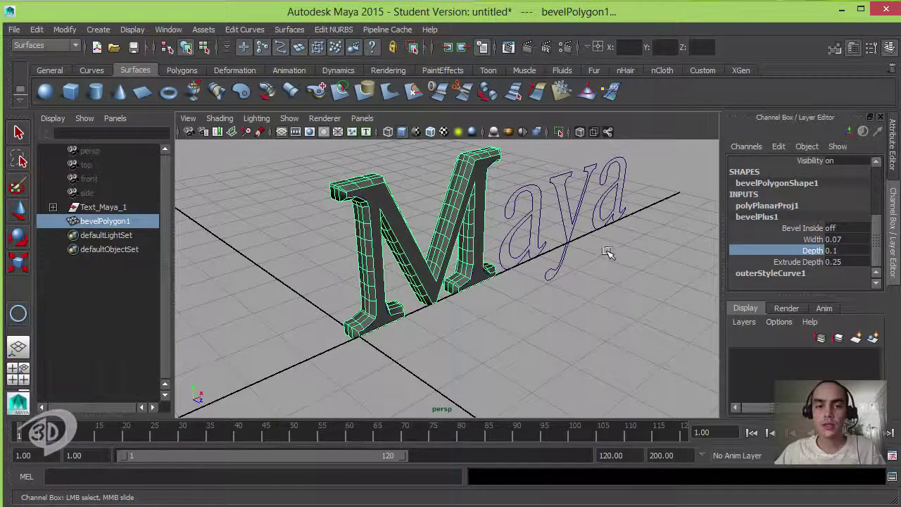
{"action": "left_click_drag", "start_coordinate": [553, 252], "coordinate": [538, 267], "text": "alt"}
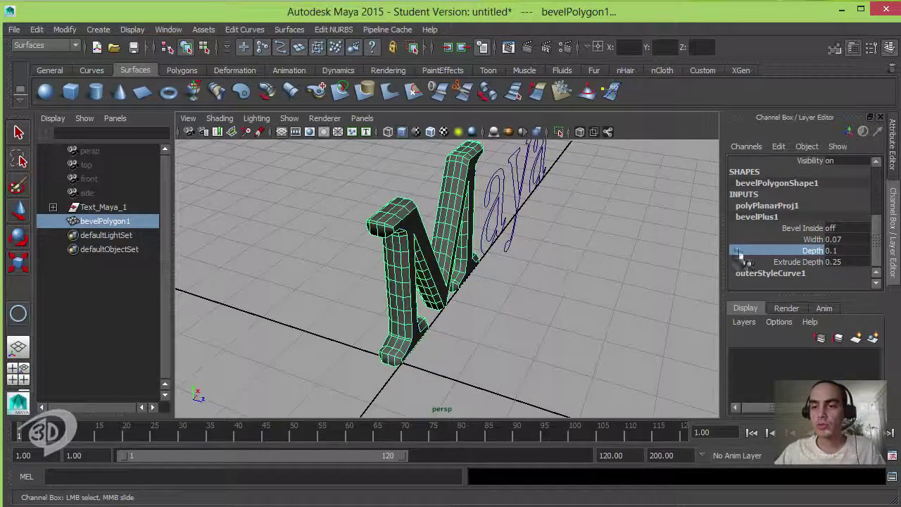
{"action": "left_click", "coordinate": [843, 252]}
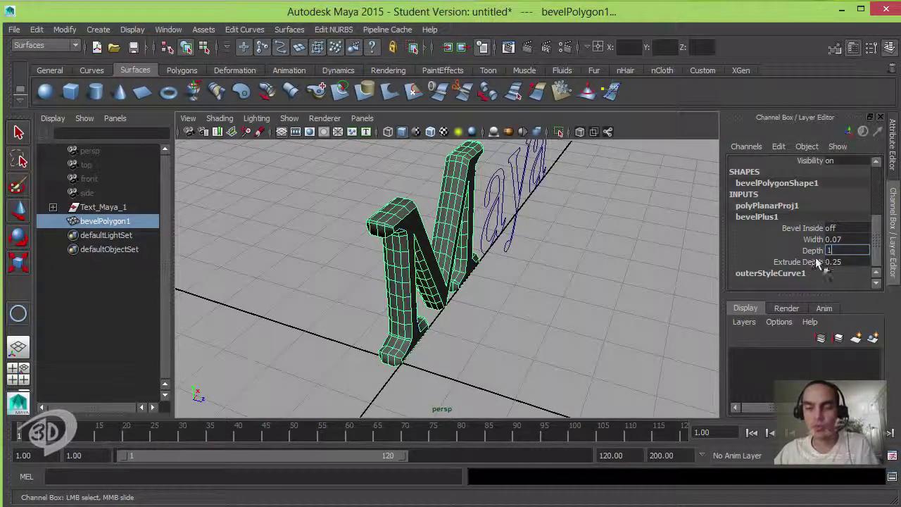
{"action": "type", "text": "1"}
{"action": "key", "text": "Return"}
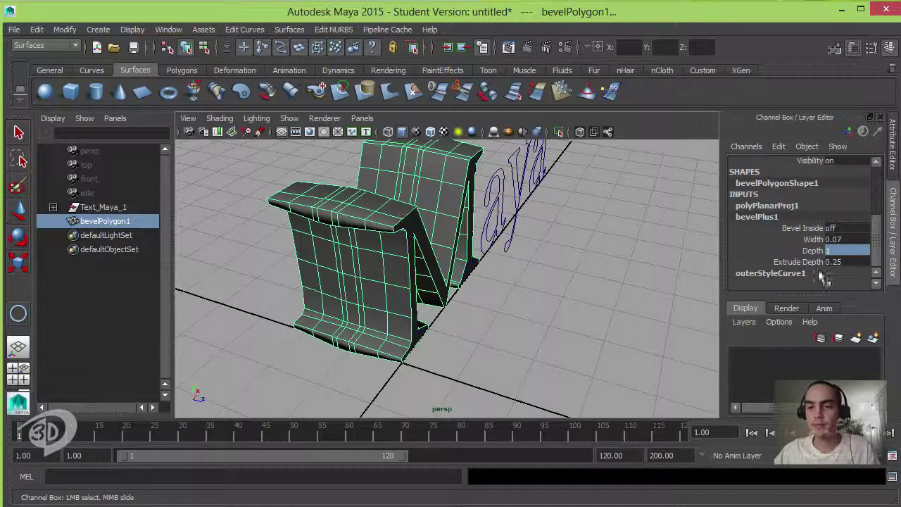
{"action": "left_click", "coordinate": [829, 250]}
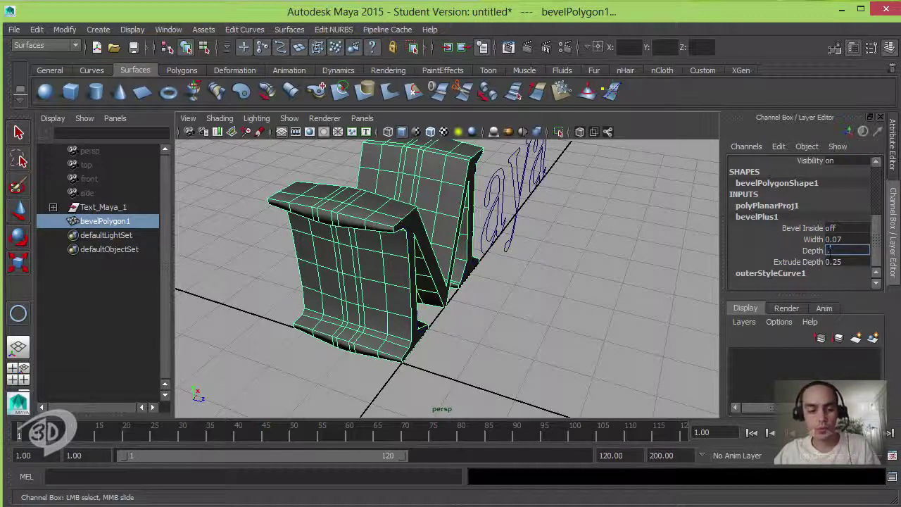
{"action": "type", "text": ".1"}
{"action": "key", "text": "Return"}
{"action": "left_click", "coordinate": [842, 253]}
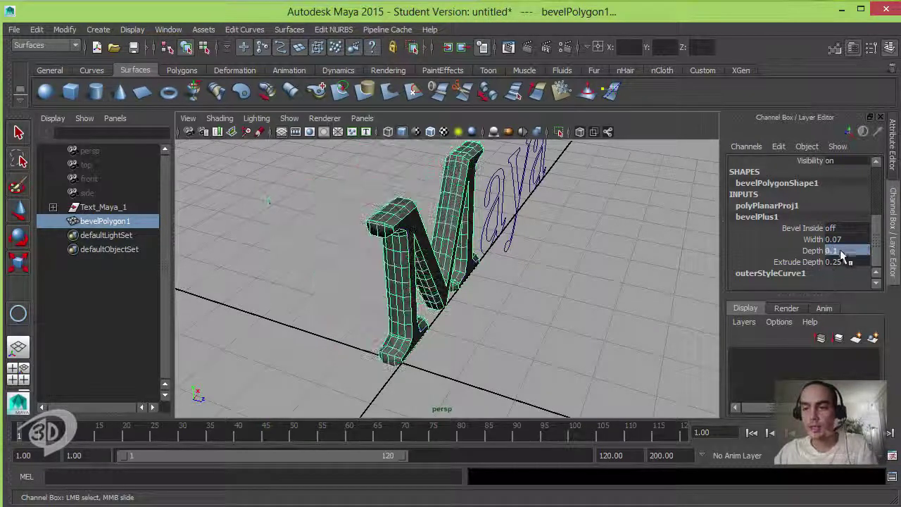
Try a bevel width of 0.01 on the M and set the width back to 0.1
{"action": "left_click", "coordinate": [853, 239]}
{"action": "left_click", "coordinate": [854, 239]}
{"action": "type", "text": "1"}
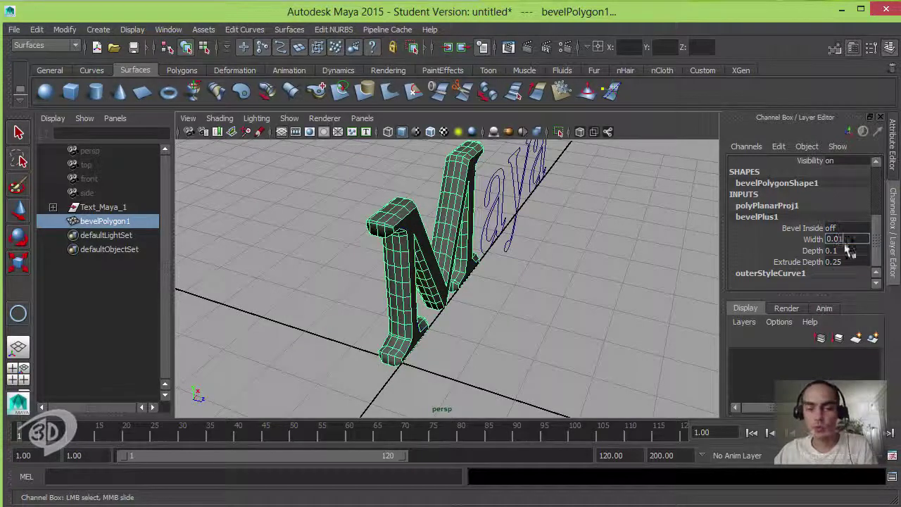
{"action": "key", "text": "Return"}
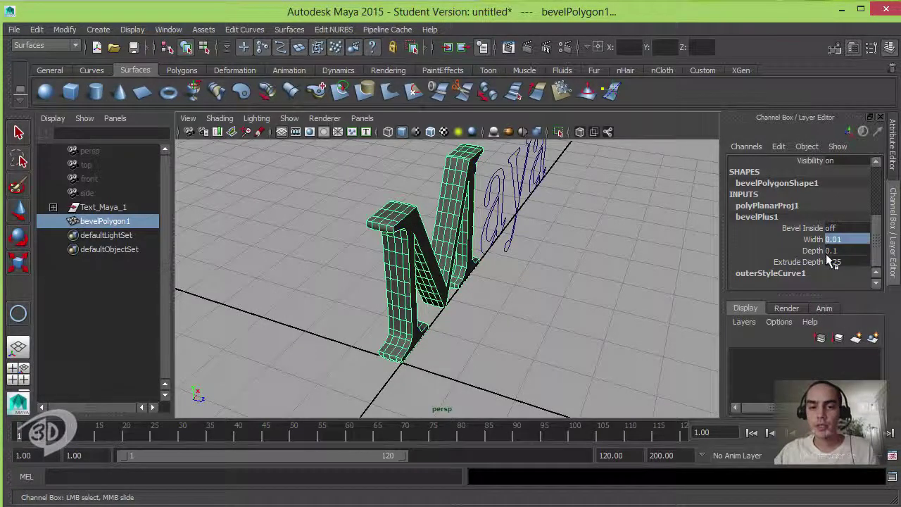
{"action": "left_click", "coordinate": [855, 239]}
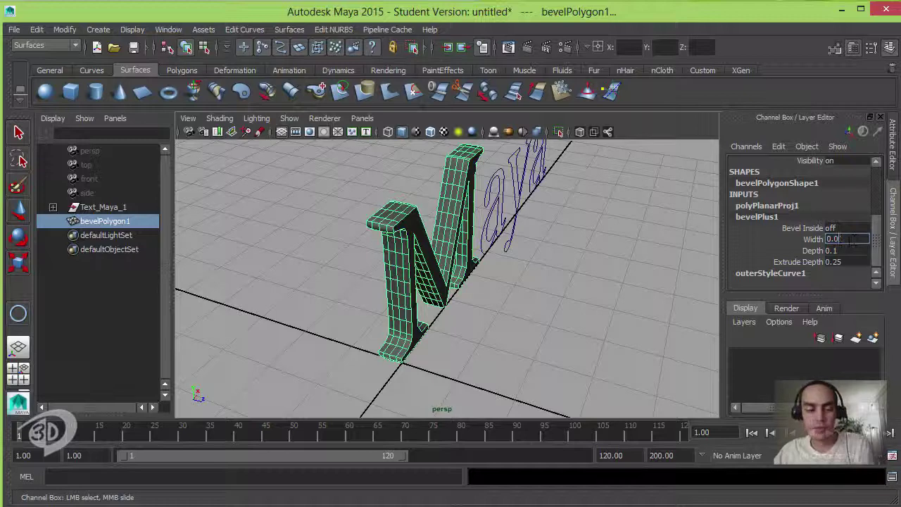
{"action": "type", "text": "1"}
{"action": "key", "text": "Return"}
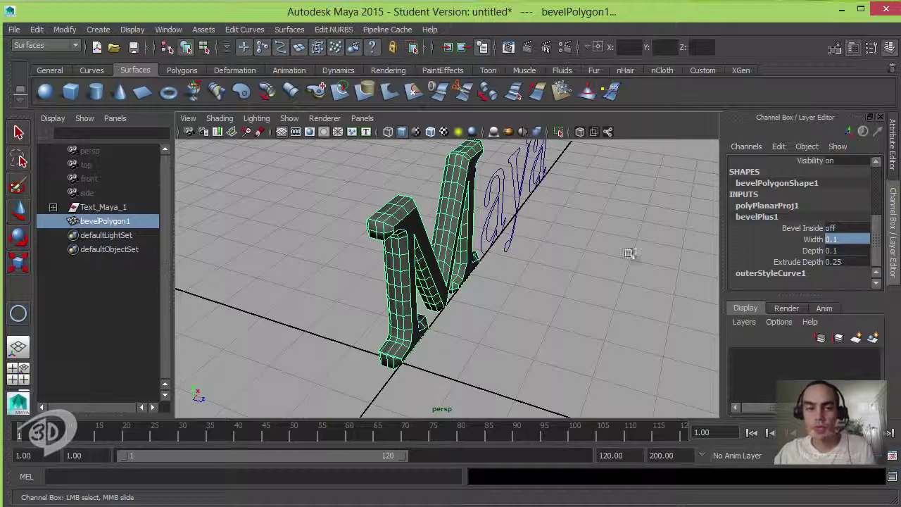
Raise the extrude depth of the M to 0.85, undoing part of the change to leave it at 0.35
{"action": "left_click_drag", "start_coordinate": [552, 283], "coordinate": [521, 282], "text": "alt"}
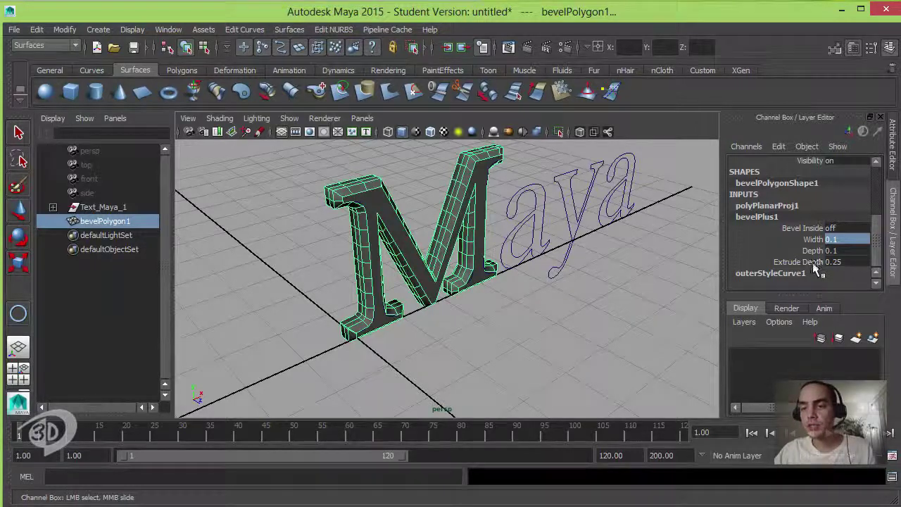
{"action": "left_click", "coordinate": [809, 263]}
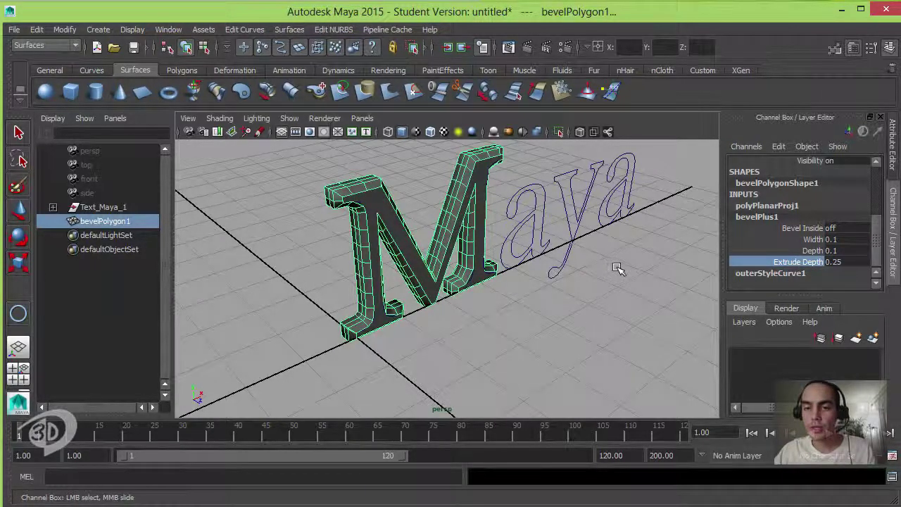
{"action": "middle_click_drag", "start_coordinate": [618, 268], "coordinate": [640, 271]}
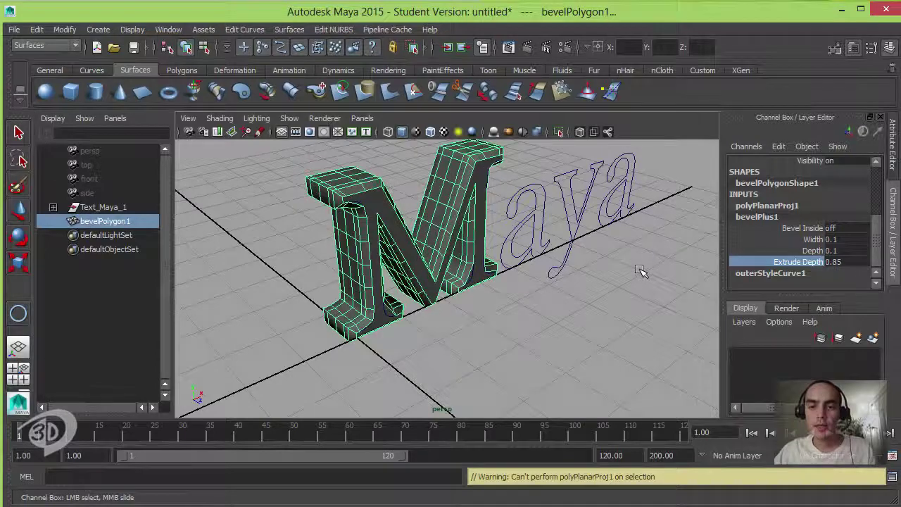
{"action": "key", "text": "ctrl+z"}
{"action": "key", "text": "ctrl+z"}
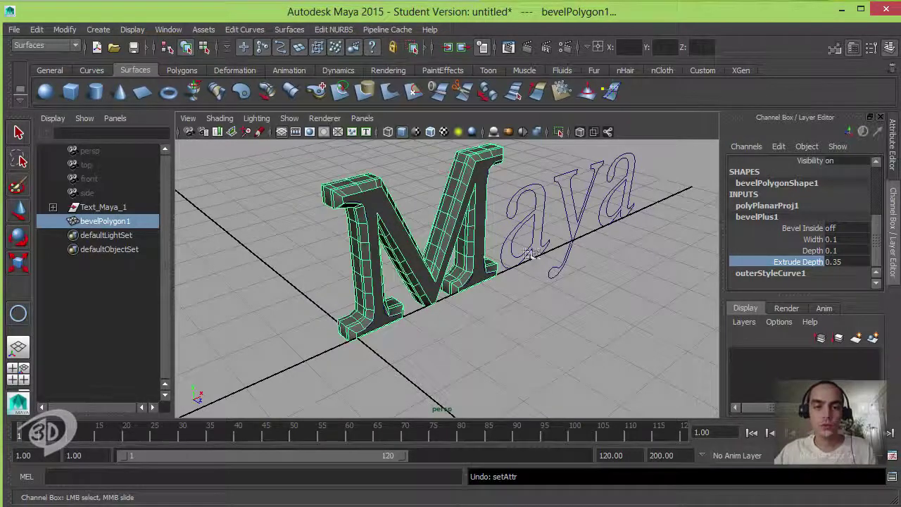
Try Bevel Plus on only the outer curve of the first letter a and undo it
{"action": "left_click_drag", "start_coordinate": [546, 239], "coordinate": [490, 202], "text": "alt"}
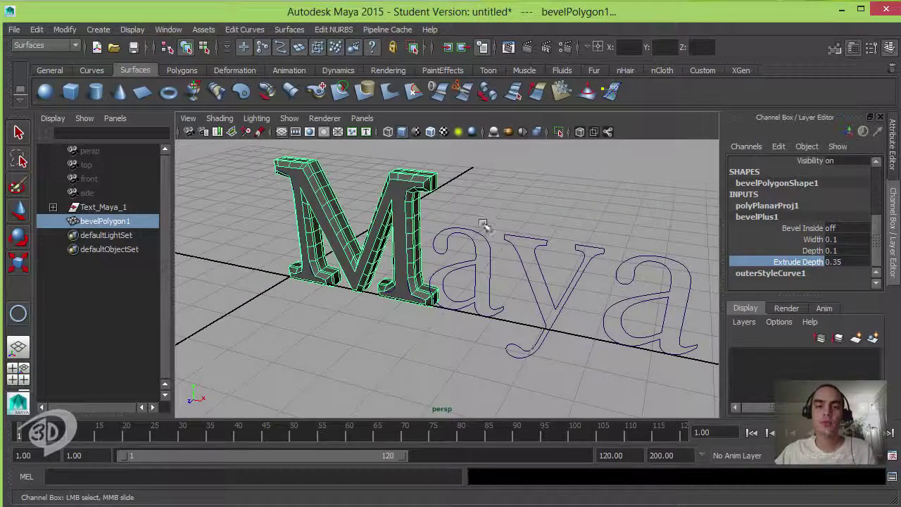
{"action": "left_click", "coordinate": [456, 254]}
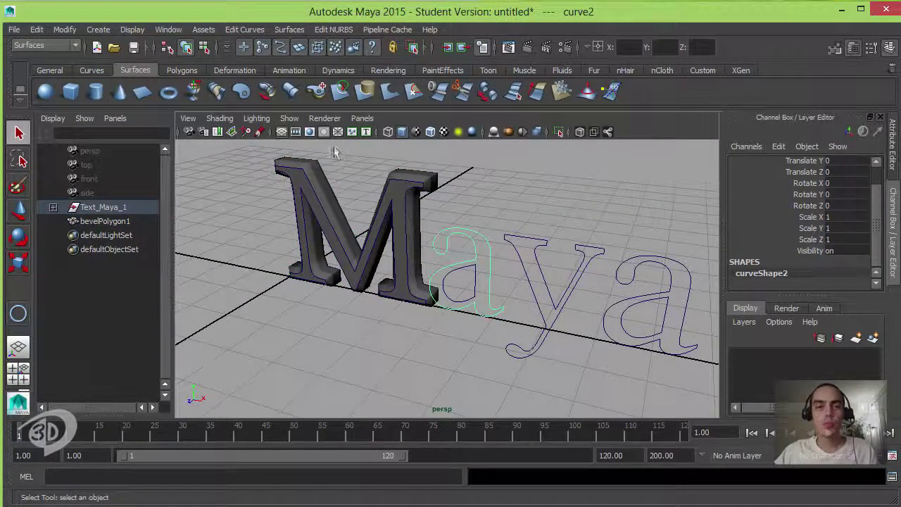
{"action": "left_click", "coordinate": [318, 91]}
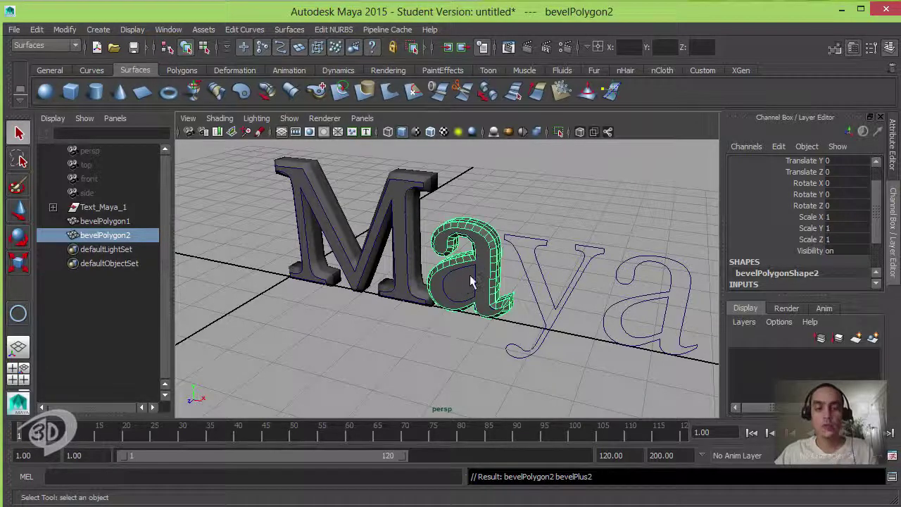
{"action": "key", "text": "ctrl+z"}
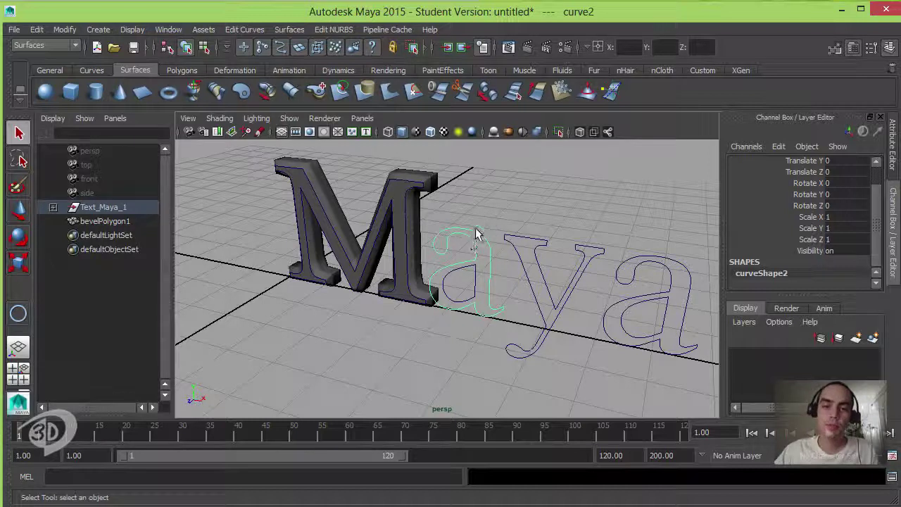
Apply Bevel Plus to the outer and inner curves of the first letter a in "Maya" together
{"action": "left_click", "coordinate": [481, 284]}
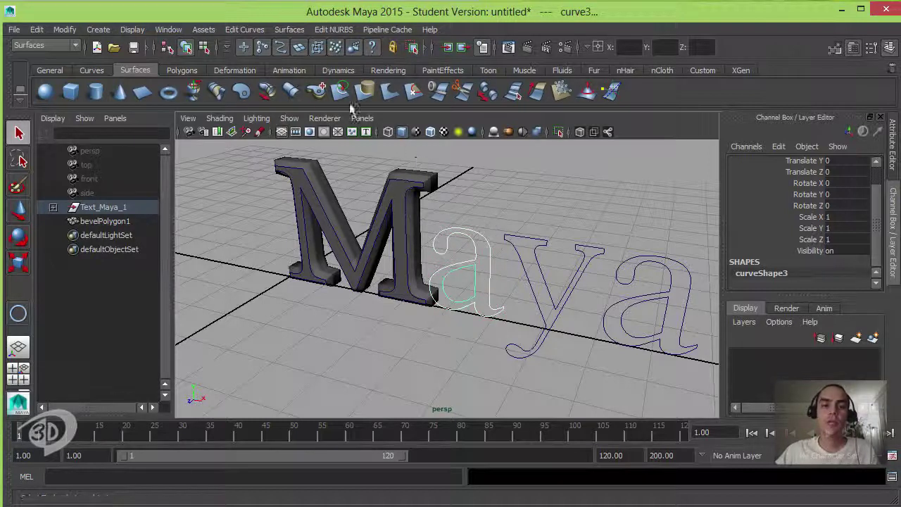
{"action": "left_click", "coordinate": [319, 96]}
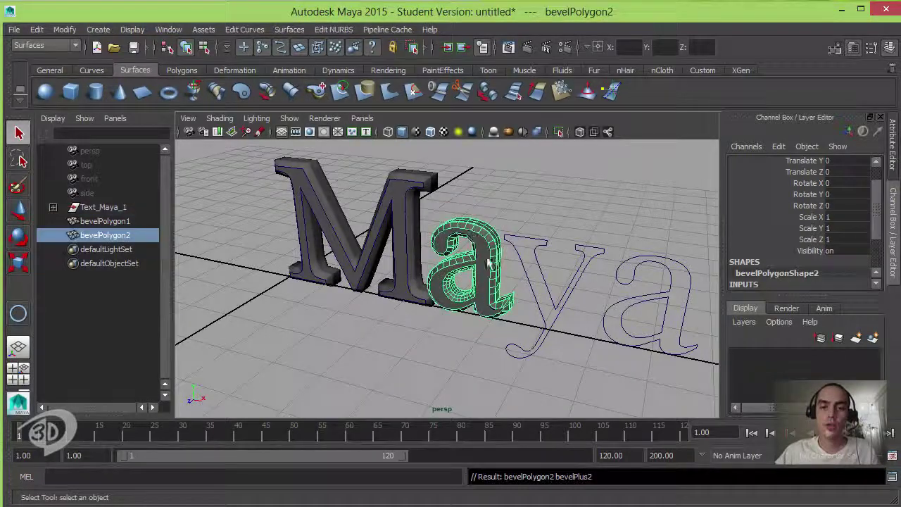
{"action": "left_click", "coordinate": [524, 211]}
Apply Bevel Plus to the y of "Maya" and to the outer and inner curves of its last a
{"action": "left_click_drag", "start_coordinate": [524, 212], "coordinate": [553, 237], "text": "alt"}
{"action": "left_click_drag", "start_coordinate": [408, 213], "coordinate": [389, 248], "text": "alt"}
{"action": "left_click", "coordinate": [505, 244]}
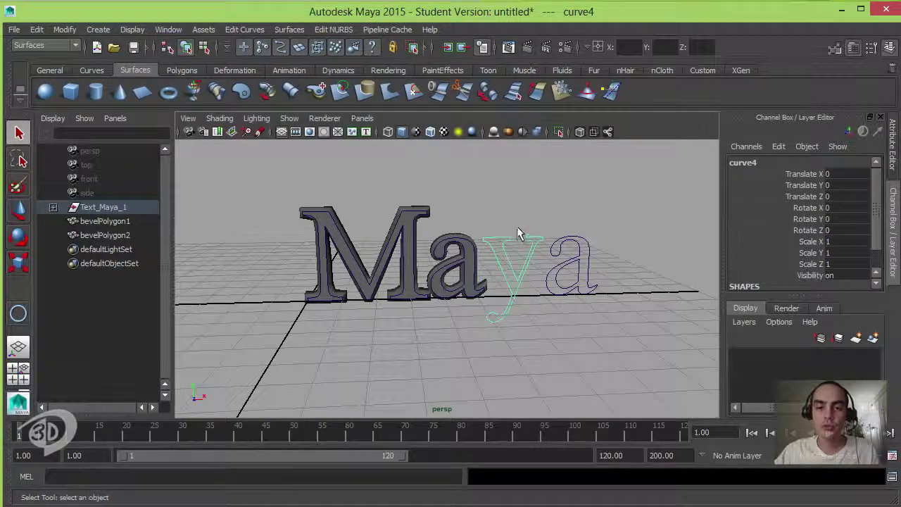
{"action": "key", "text": "g"}
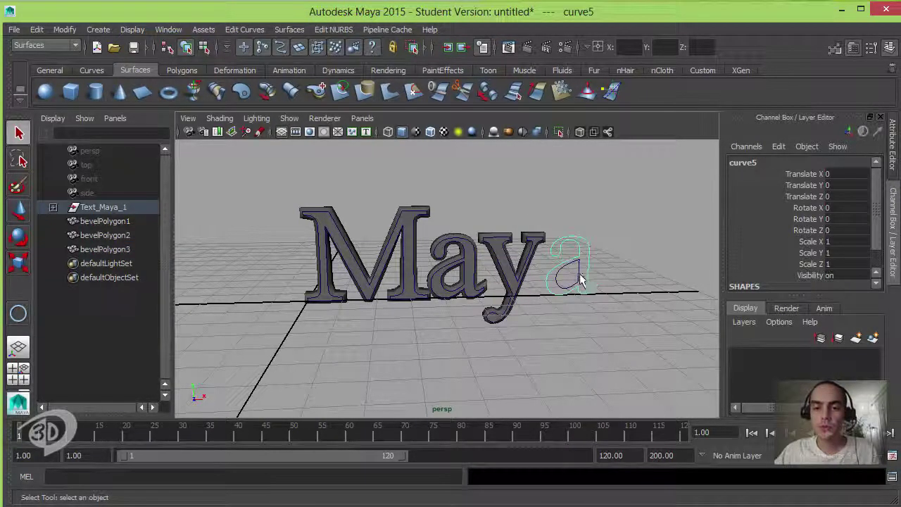
{"action": "left_click", "coordinate": [587, 279]}
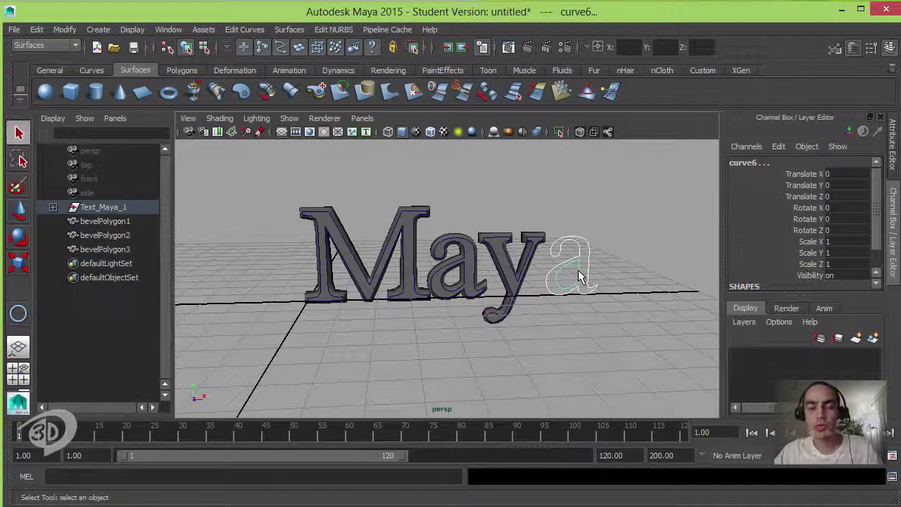
{"action": "key", "text": "g"}
{"action": "left_click_drag", "start_coordinate": [578, 208], "coordinate": [528, 218], "text": "alt"}
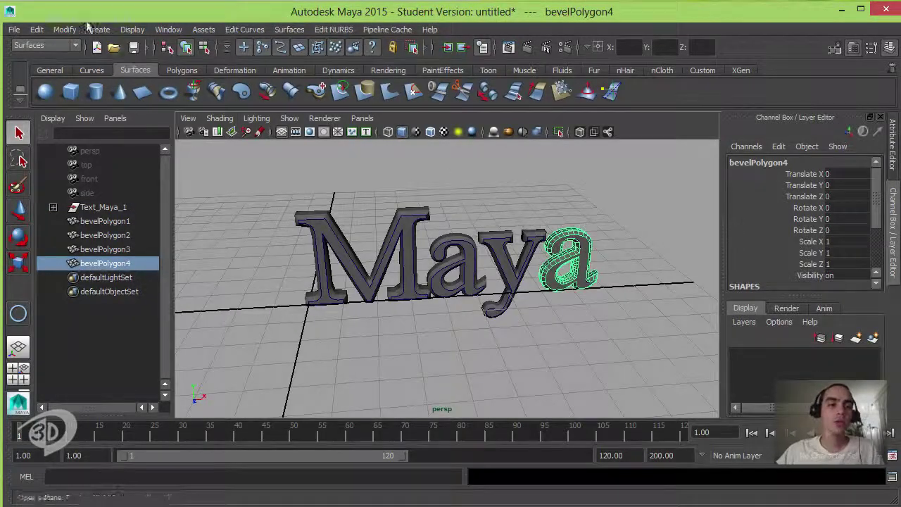
Create the text "Satori" as curves in Times New Roman
{"action": "left_click", "coordinate": [98, 28]}
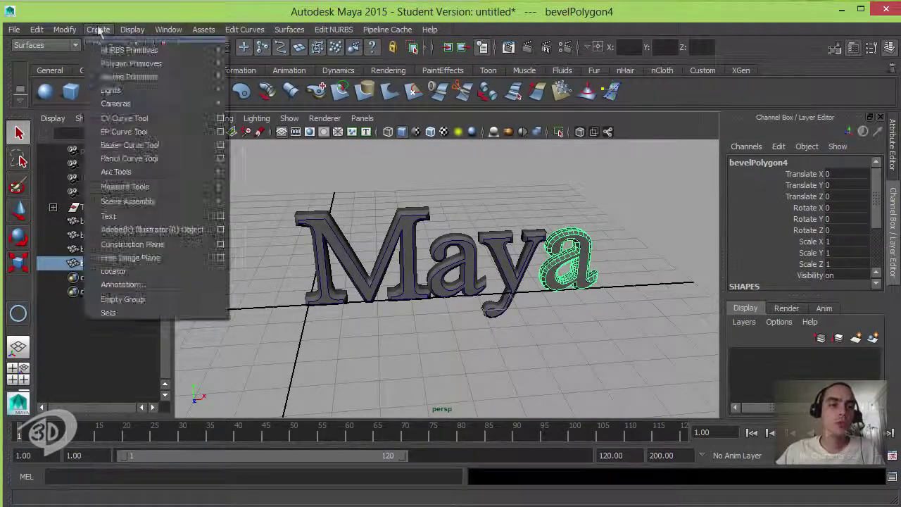
{"action": "left_click", "coordinate": [220, 215]}
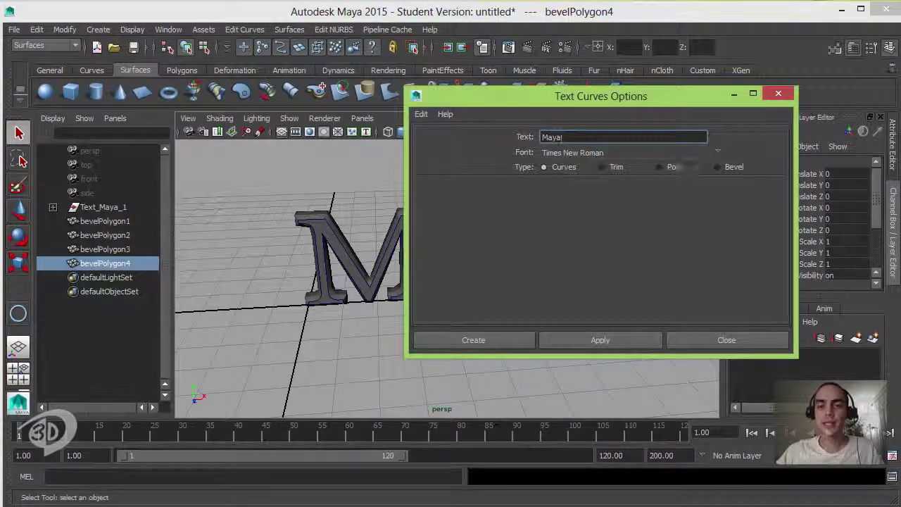
{"action": "left_click_drag", "start_coordinate": [562, 137], "coordinate": [522, 137]}
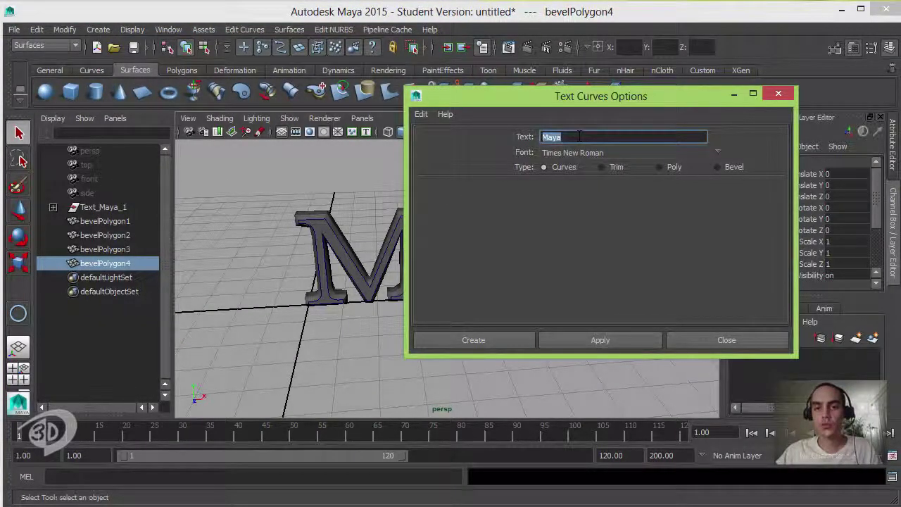
{"action": "type", "text": "Si"}
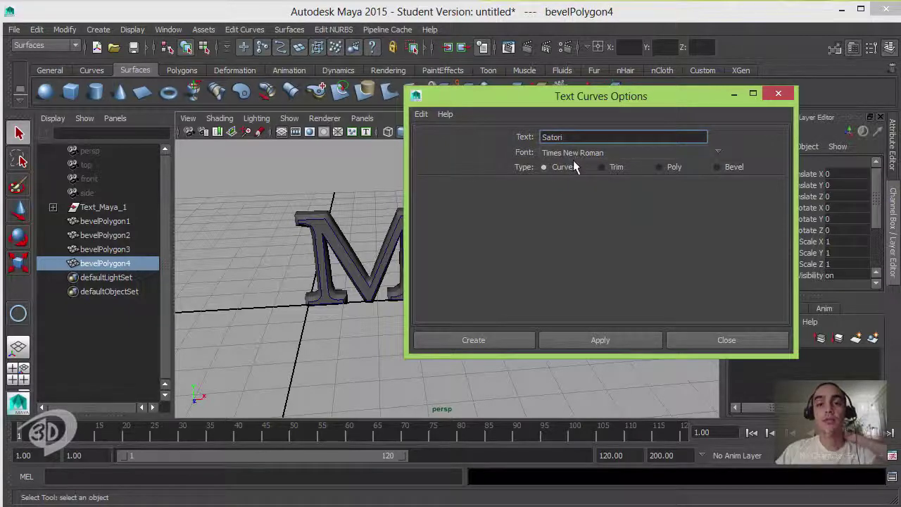
{"action": "left_click", "coordinate": [511, 341]}
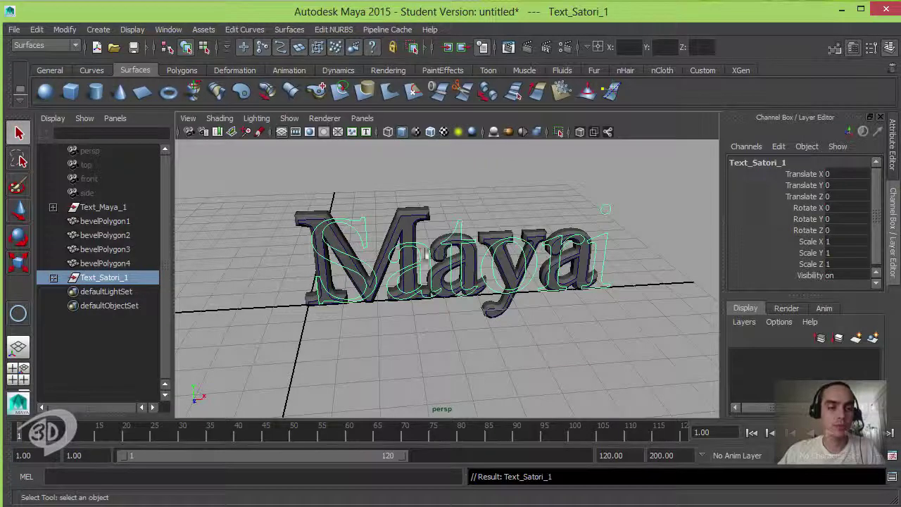
Move the "Satori" text straight up about 3.3 units in Y so it sits above the "Maya" lettering
{"action": "key", "text": "w"}
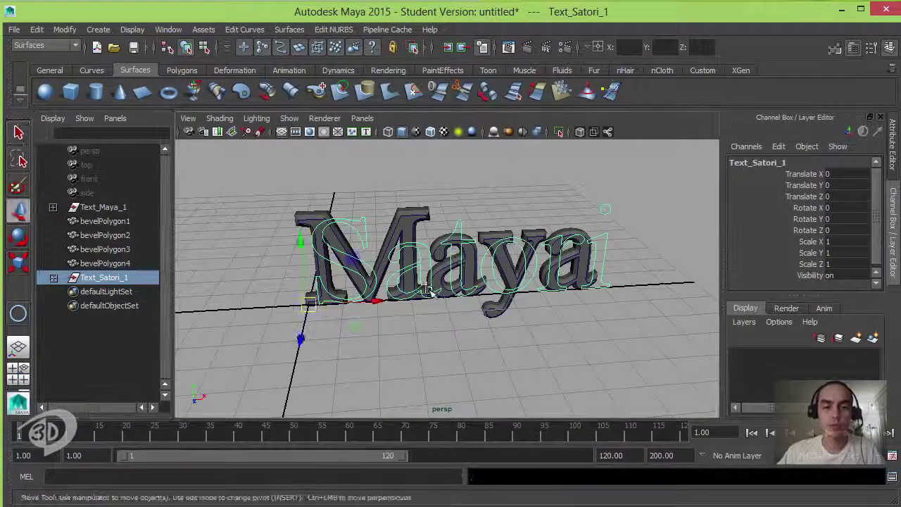
{"action": "left_click_drag", "start_coordinate": [431, 291], "coordinate": [354, 227], "text": "alt"}
{"action": "scroll", "coordinate": [352, 263], "scroll_direction": "down", "scroll_amount": 3}
{"action": "left_click_drag", "start_coordinate": [352, 264], "coordinate": [259, 264], "text": "alt"}
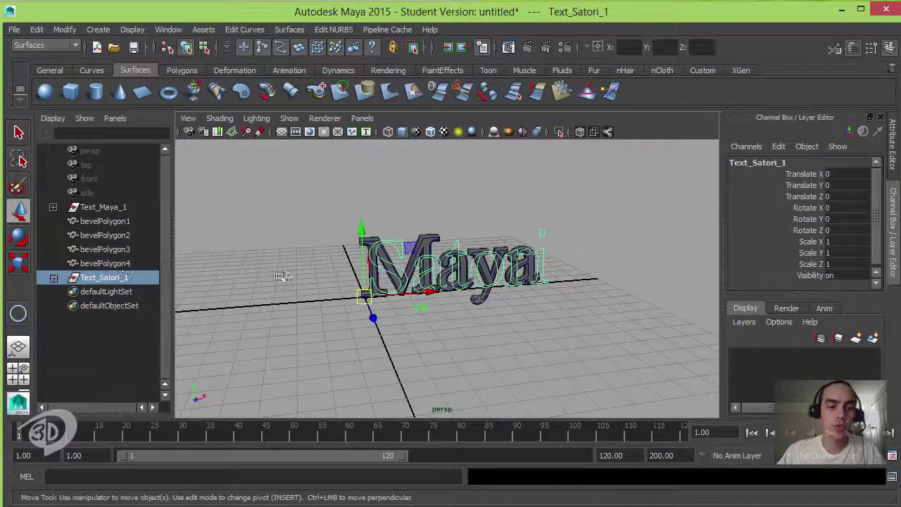
{"action": "left_click_drag", "start_coordinate": [361, 231], "coordinate": [360, 158]}
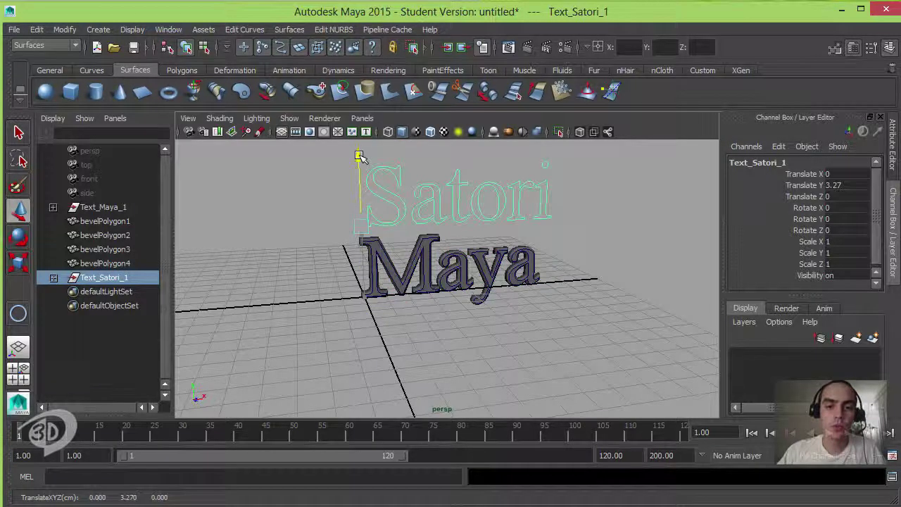
Examine the hierarchy of the "Satori" text down to the curve of its letter S, and collapse it again
{"action": "left_click", "coordinate": [53, 277]}
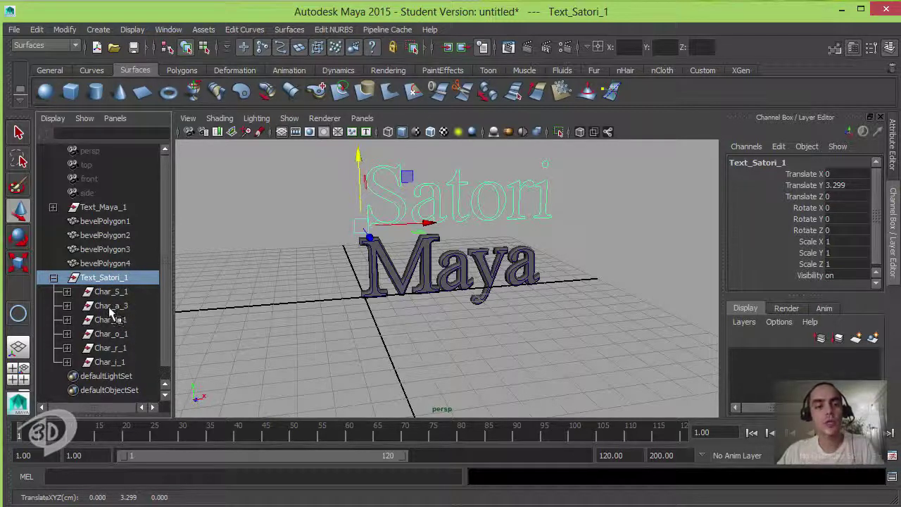
{"action": "left_click", "coordinate": [67, 291]}
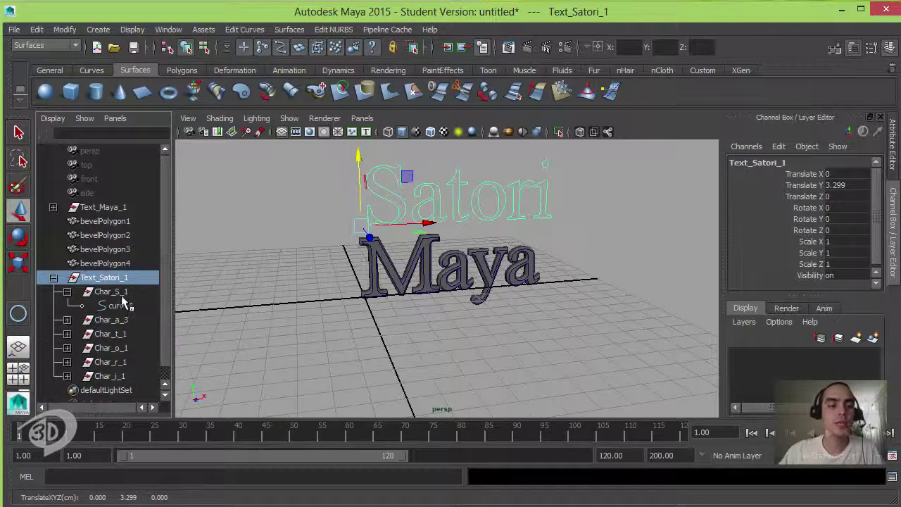
{"action": "left_click", "coordinate": [118, 293]}
{"action": "left_click", "coordinate": [120, 306]}
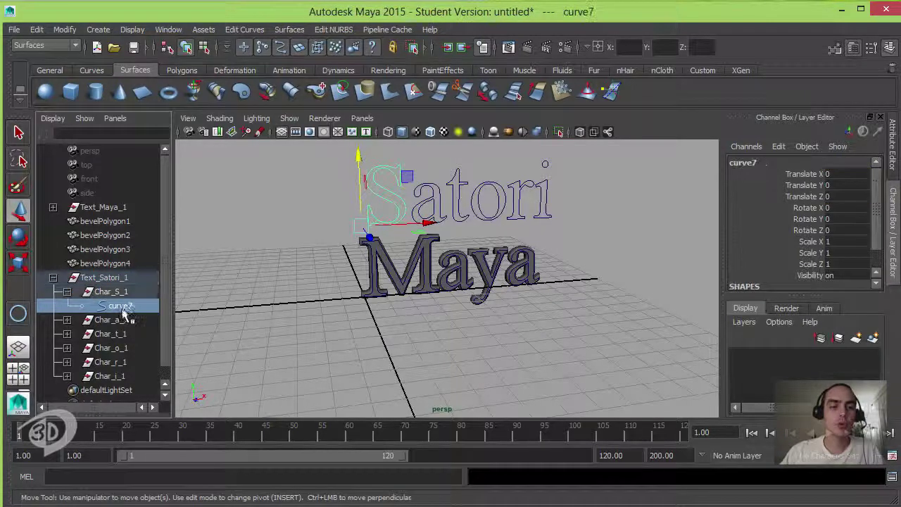
{"action": "left_click", "coordinate": [52, 278]}
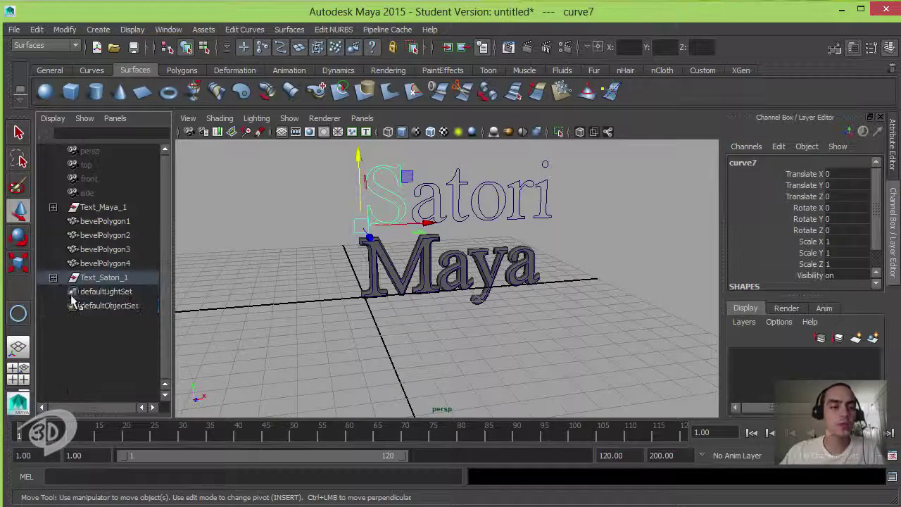
Group the Text_Satori_1 node and rename the new group meuGrupo
{"action": "left_click", "coordinate": [107, 279]}
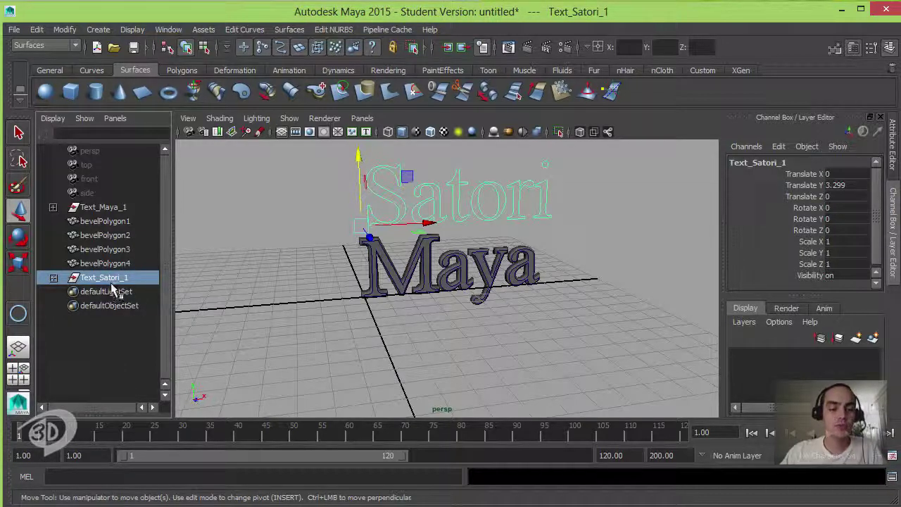
{"action": "key", "text": "ctrl+g"}
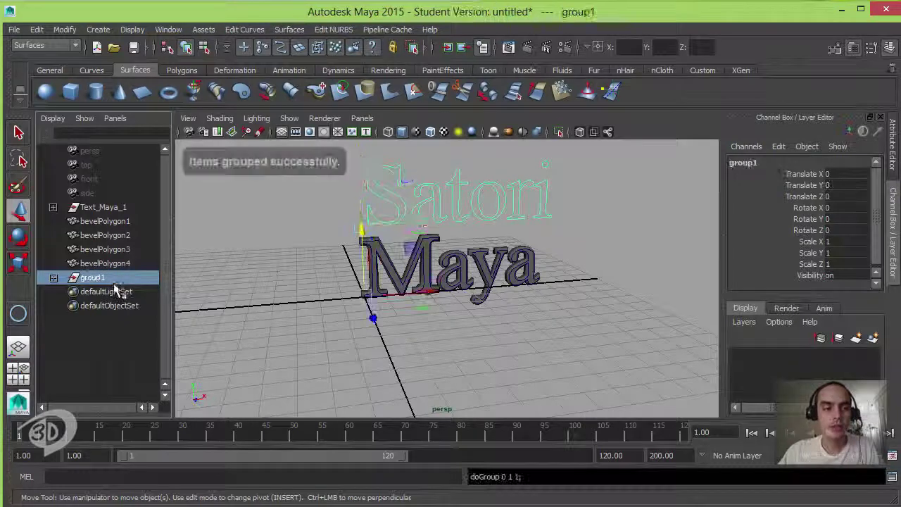
{"action": "double_click", "coordinate": [107, 279]}
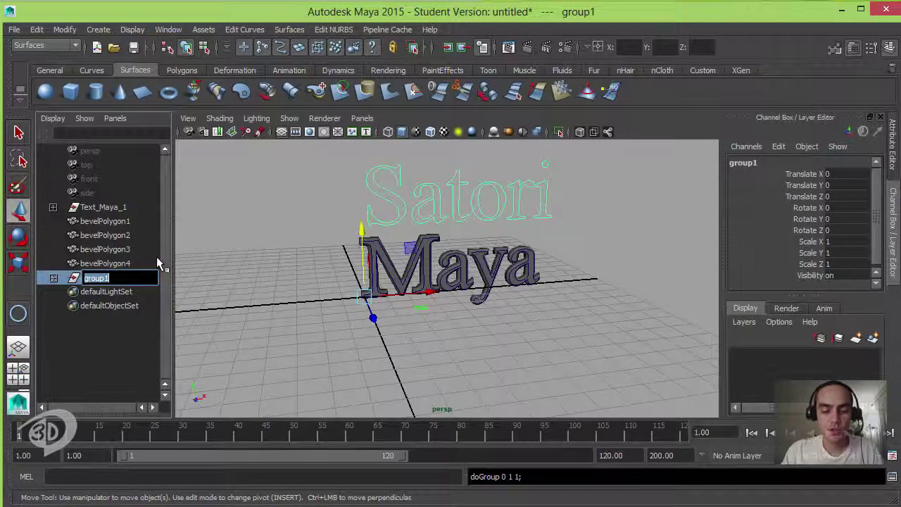
{"action": "type", "text": "meu"}
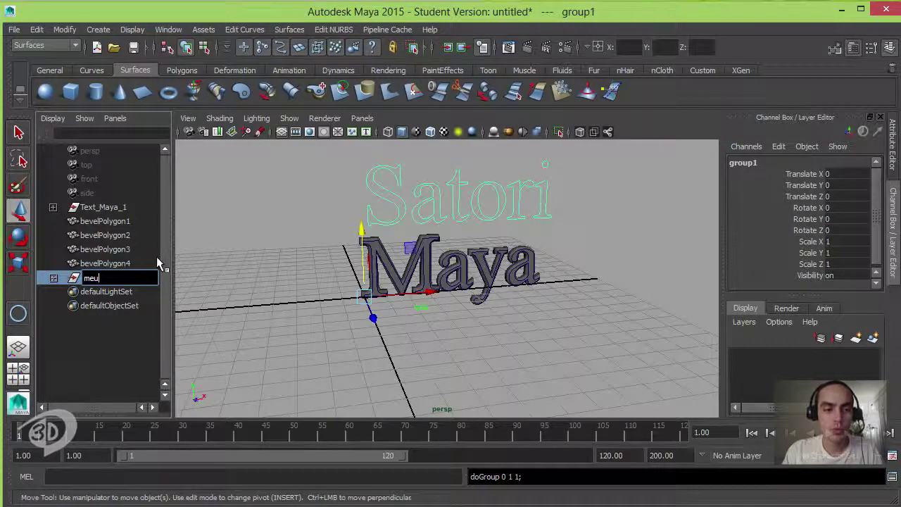
{"action": "type", "text": "Grupo"}
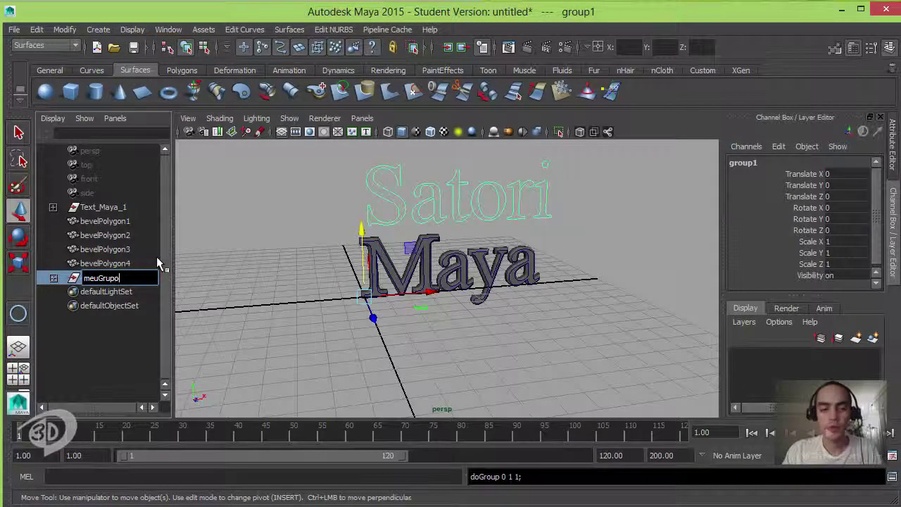
{"action": "key", "text": "Return"}
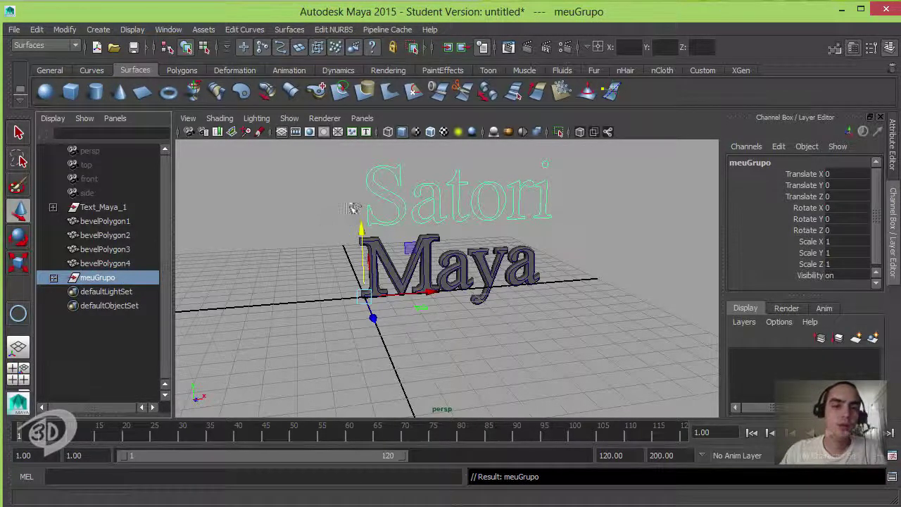
{"action": "left_click", "coordinate": [36, 31]}
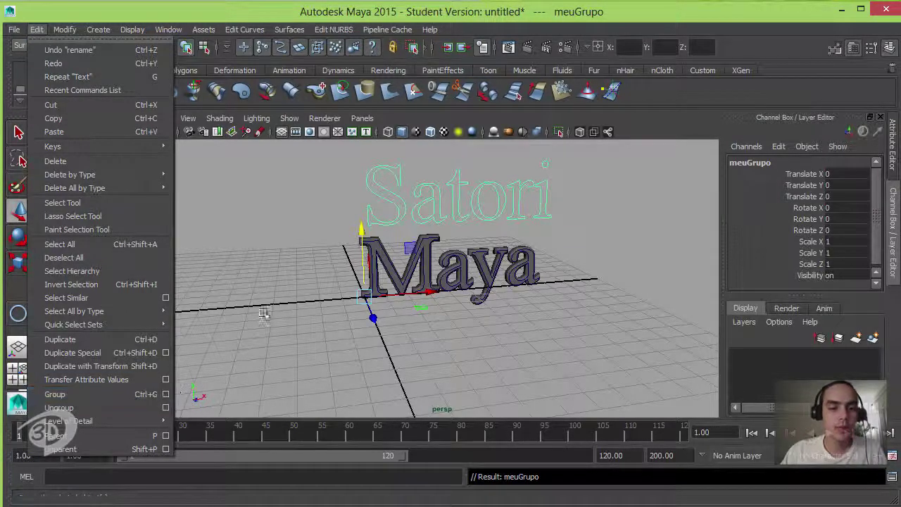
{"action": "left_click", "coordinate": [298, 271]}
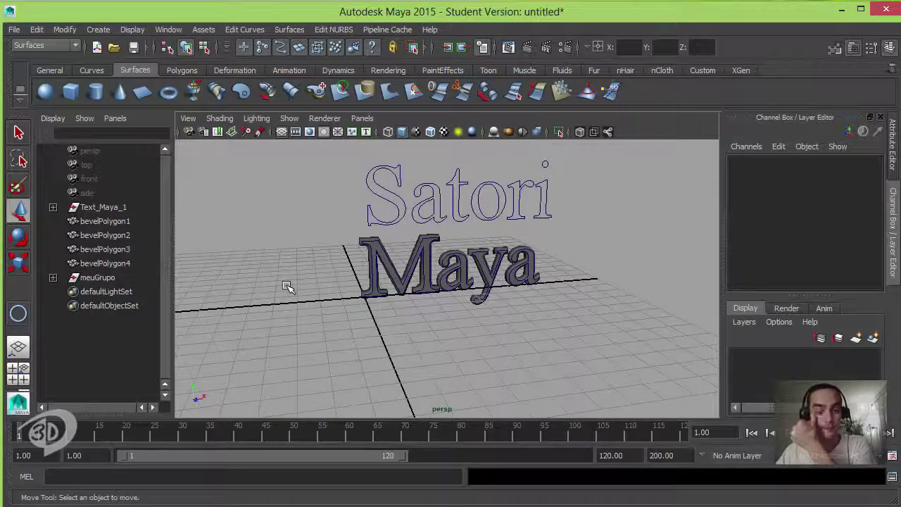
Apply Bevel Plus separately to the letters S, a and t of "Satori"
{"action": "left_click", "coordinate": [367, 189]}
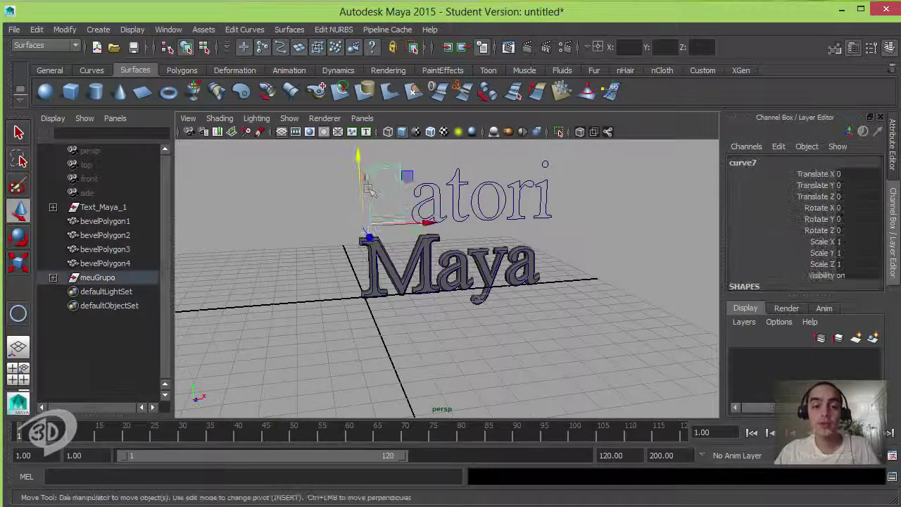
{"action": "left_click", "coordinate": [316, 91]}
{"action": "left_click", "coordinate": [431, 204]}
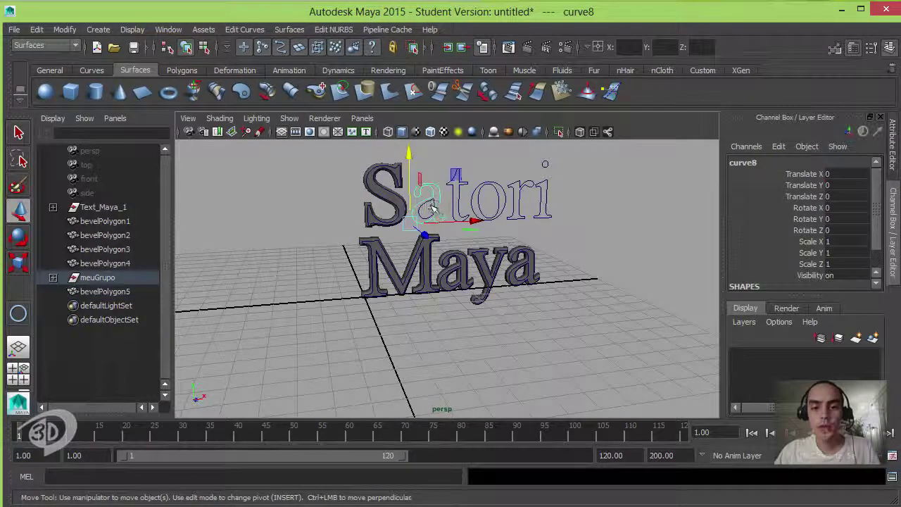
{"action": "left_click", "coordinate": [316, 92]}
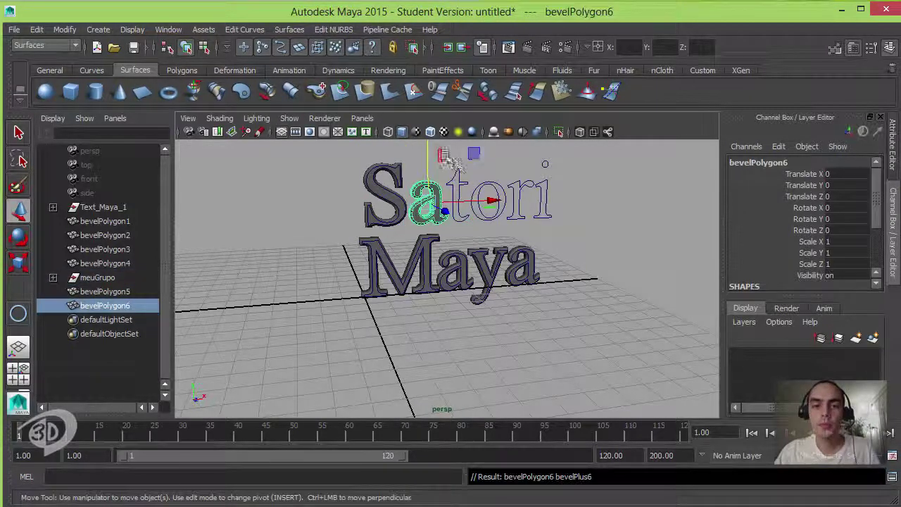
{"action": "left_click", "coordinate": [459, 179]}
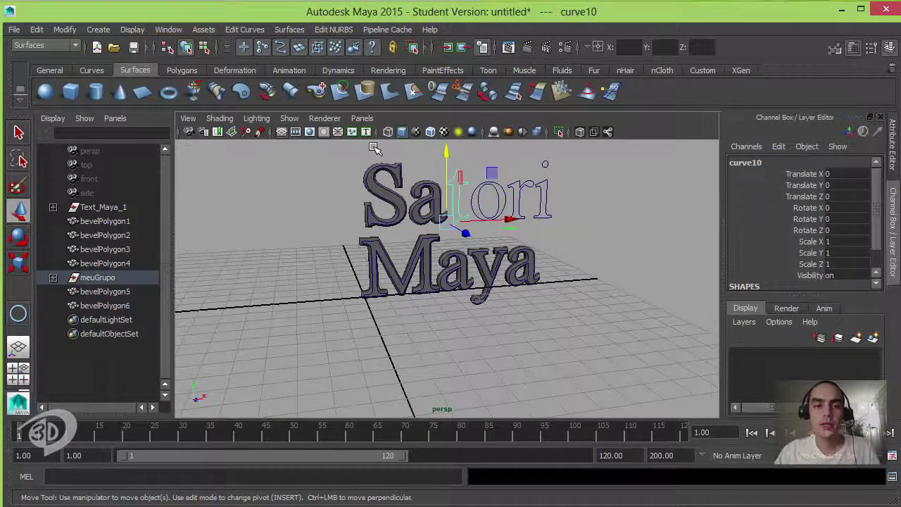
{"action": "left_click", "coordinate": [317, 93]}
Apply Bevel Plus to the outer and inner curves of the o in "Satori" together
{"action": "left_click", "coordinate": [497, 210]}
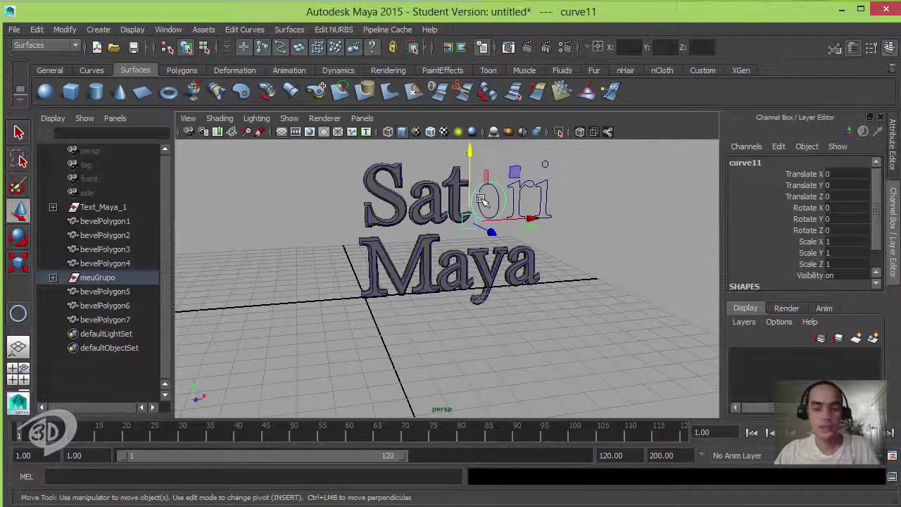
{"action": "key", "text": "q"}
{"action": "left_click", "coordinate": [501, 211], "text": "shift"}
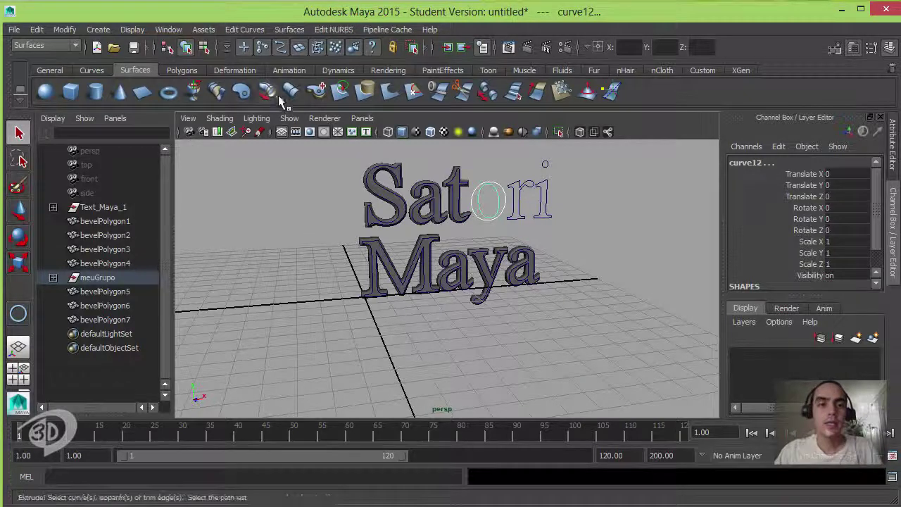
{"action": "left_click", "coordinate": [317, 92]}
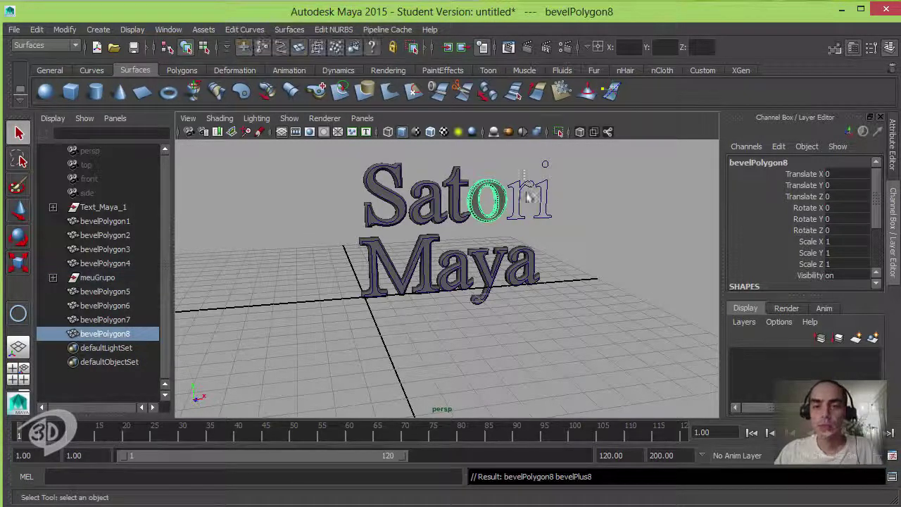
Apply Bevel Plus separately to the r, the stem of the i and the dot of the i in "Satori"
{"action": "left_click", "coordinate": [529, 197]}
{"action": "left_click", "coordinate": [317, 92]}
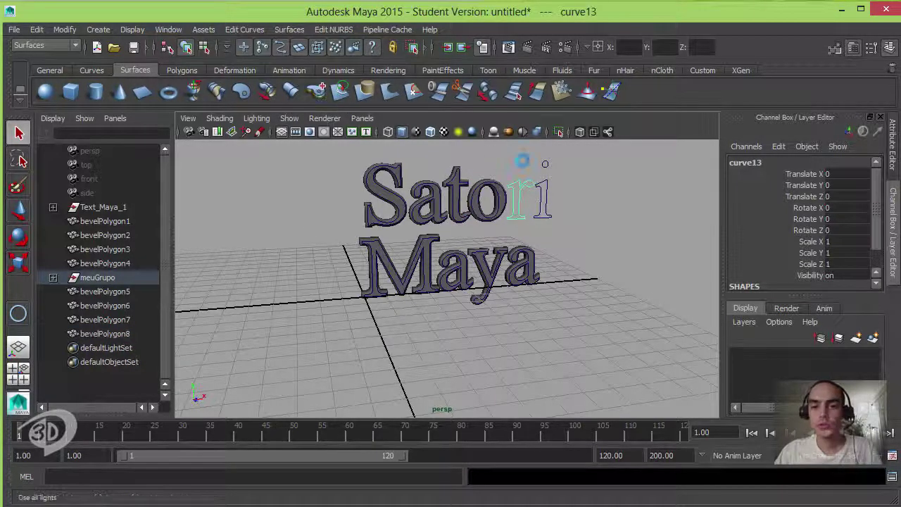
{"action": "left_click", "coordinate": [546, 201]}
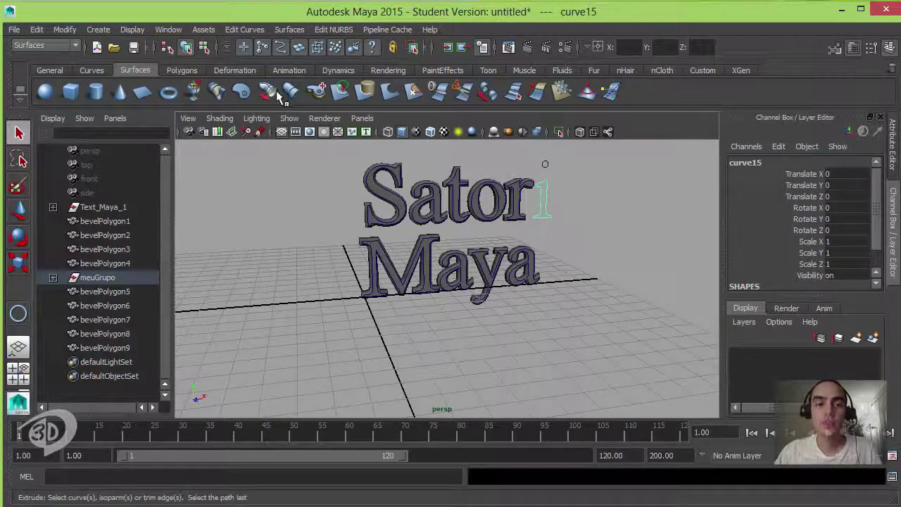
{"action": "left_click", "coordinate": [317, 92]}
{"action": "left_click", "coordinate": [496, 184]}
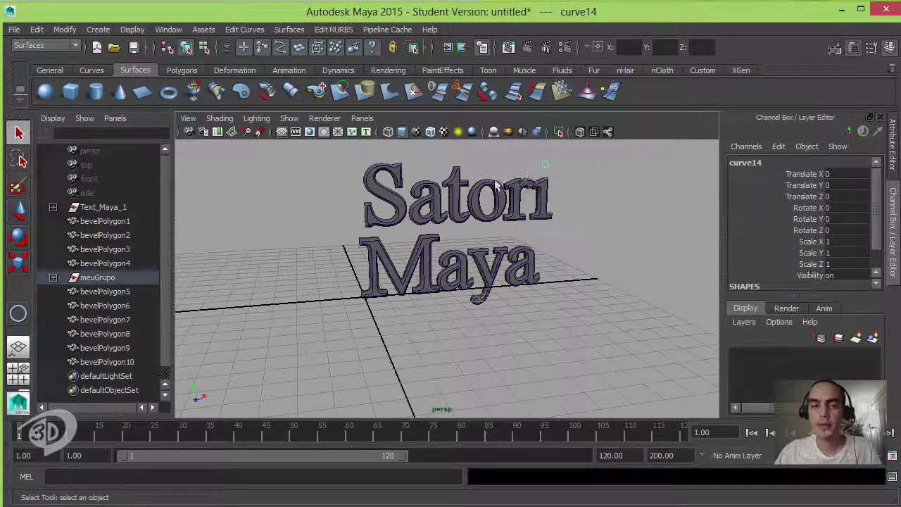
{"action": "left_click", "coordinate": [317, 92]}
{"action": "left_click", "coordinate": [638, 204]}
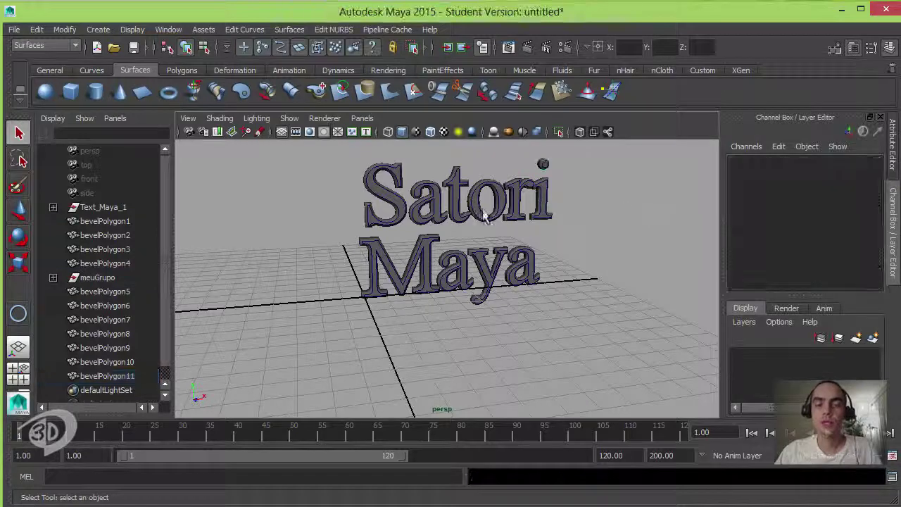
{"action": "middle_click_drag", "start_coordinate": [397, 332], "coordinate": [438, 358], "text": "alt"}
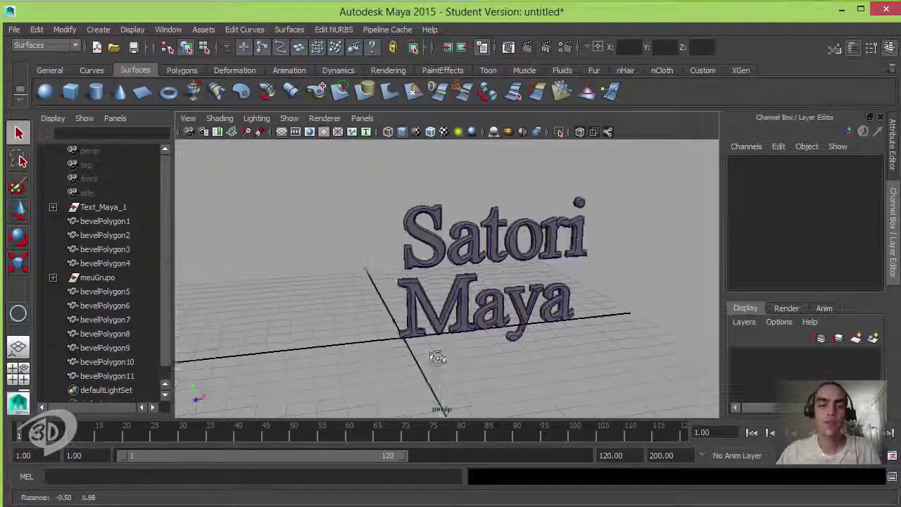
Create the text "Merci" as curves in the Comic Sans MS font
{"action": "left_click", "coordinate": [98, 29]}
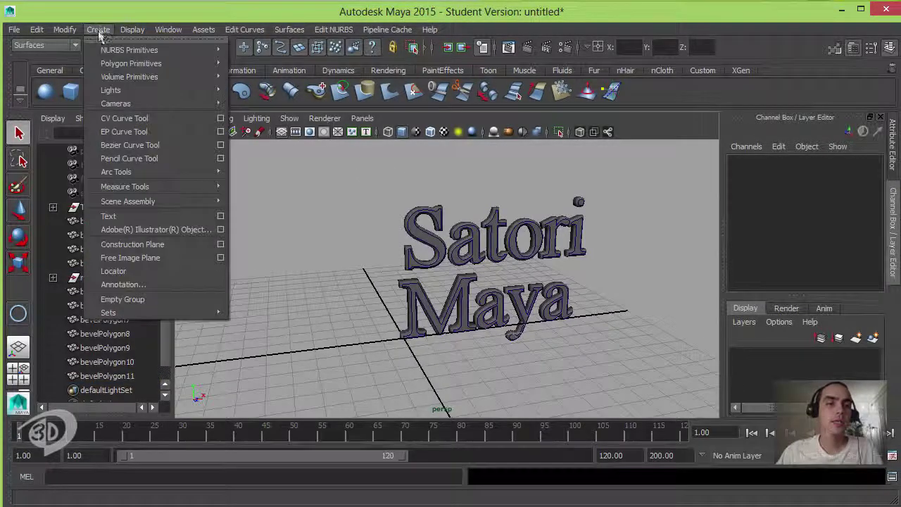
{"action": "left_click", "coordinate": [220, 217]}
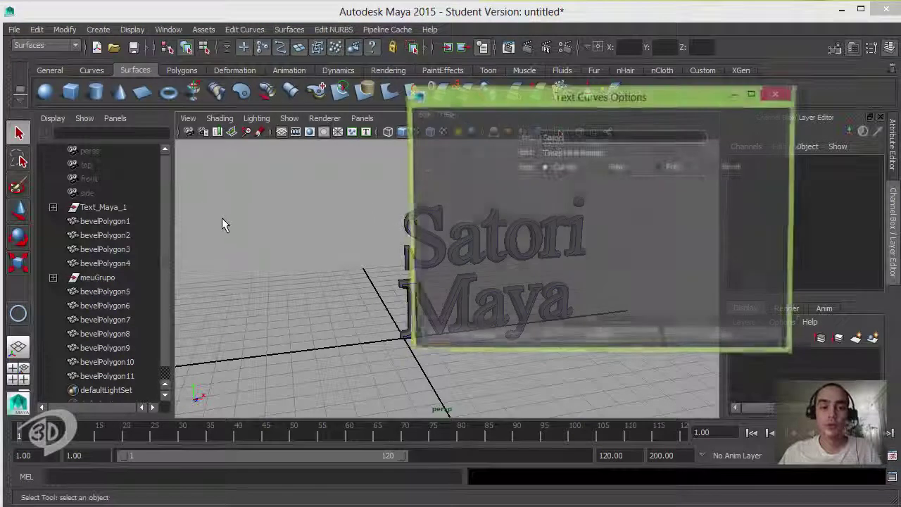
{"action": "left_click_drag", "start_coordinate": [548, 95], "coordinate": [357, 91]}
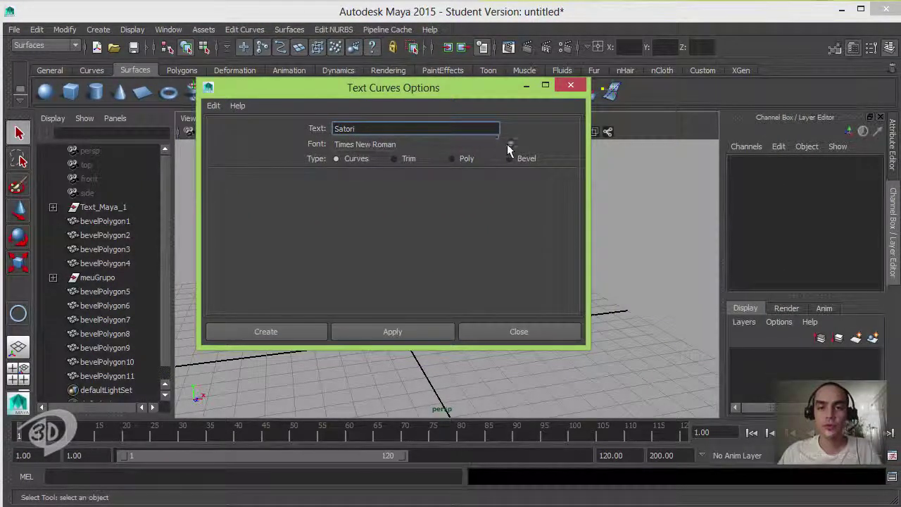
{"action": "left_click", "coordinate": [511, 145]}
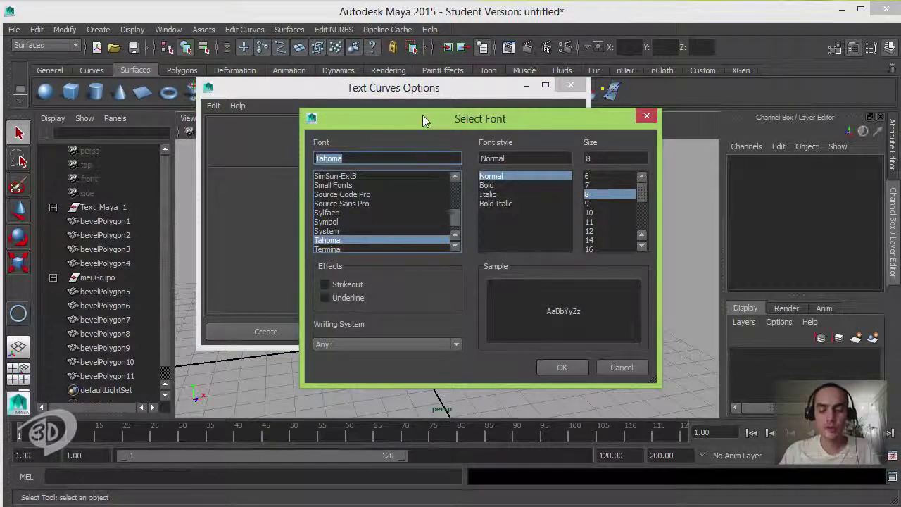
{"action": "type", "text": "co"}
{"action": "key", "text": "Return"}
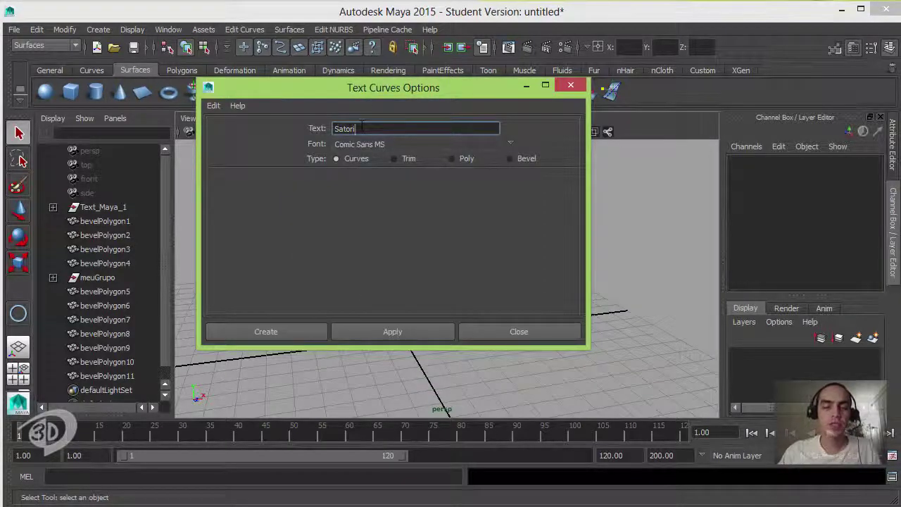
{"action": "left_click_drag", "start_coordinate": [362, 129], "coordinate": [301, 140]}
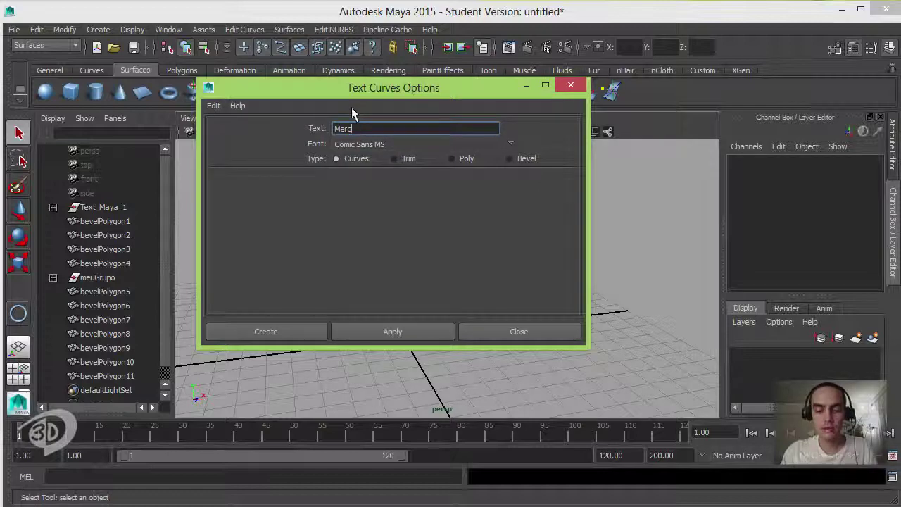
{"action": "left_click", "coordinate": [281, 333]}
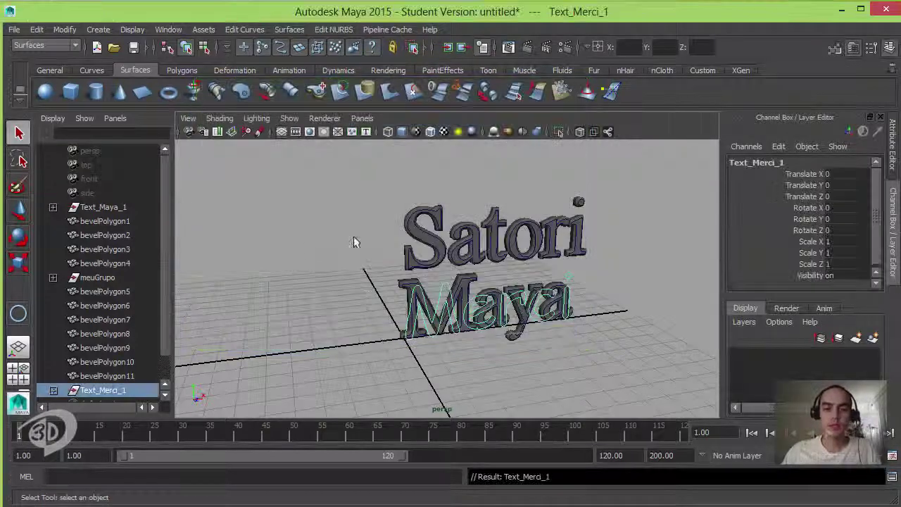
Move the "Merci" text straight down below "Maya", to about -4.3 in Translate Y, and deselect it
{"action": "left_click", "coordinate": [114, 391]}
{"action": "key", "text": "w"}
{"action": "left_click_drag", "start_coordinate": [404, 301], "coordinate": [408, 403]}
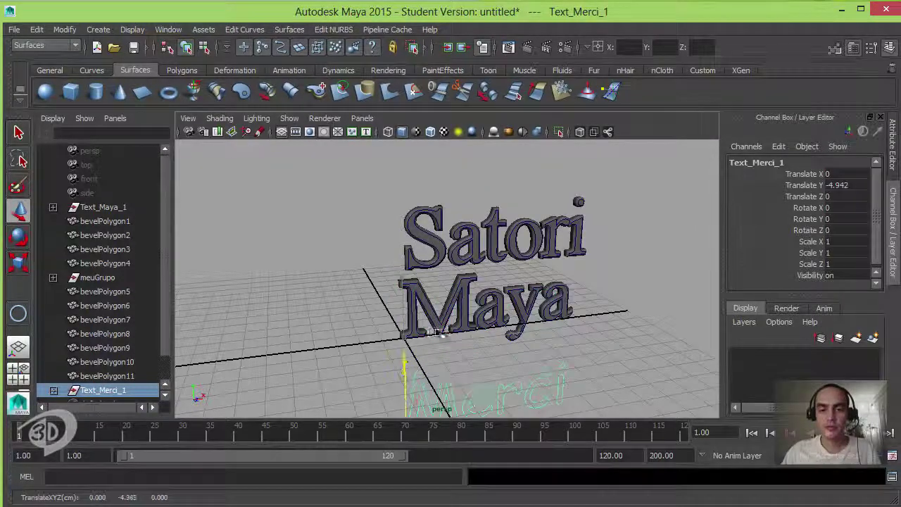
{"action": "left_click_drag", "start_coordinate": [442, 333], "coordinate": [423, 217], "text": "alt"}
{"action": "middle_click_drag", "start_coordinate": [395, 251], "coordinate": [358, 198], "text": "alt"}
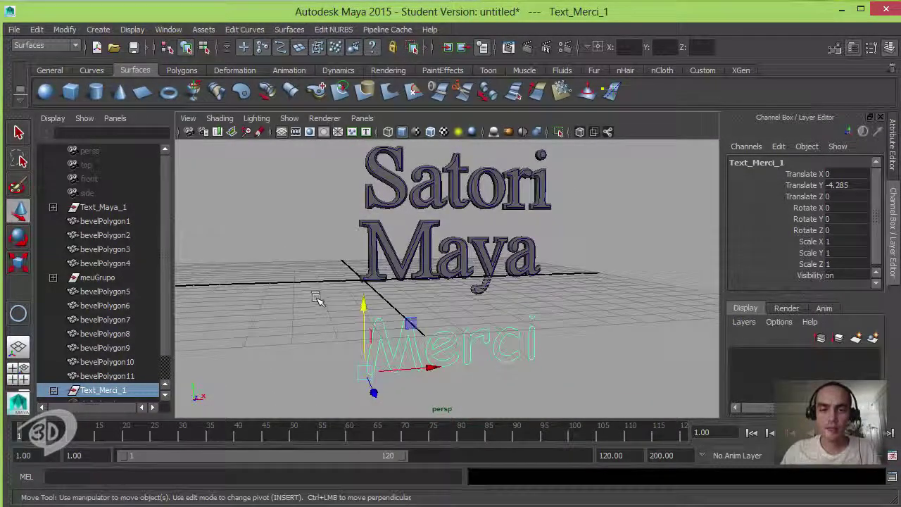
{"action": "left_click", "coordinate": [317, 299]}
Apply Bevel Plus to the M of "Merci", and to the outer and inner curves of its e together
{"action": "left_click", "coordinate": [380, 340]}
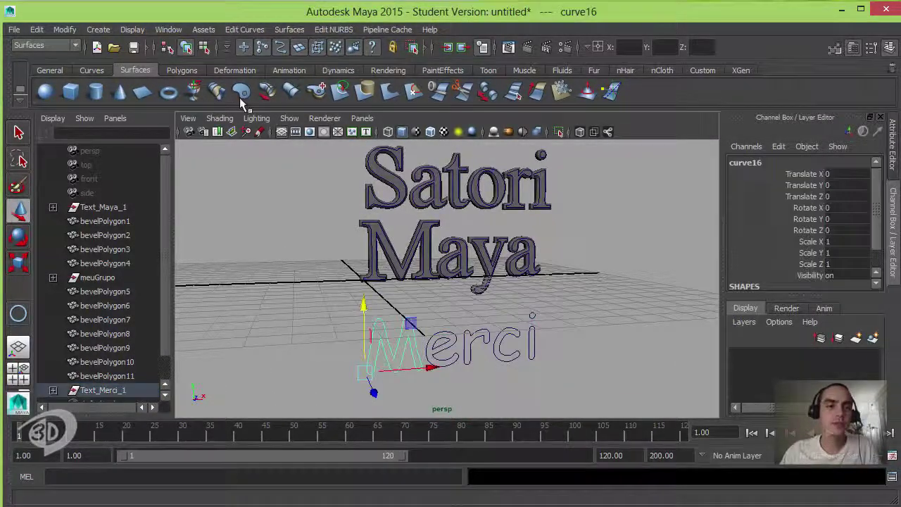
{"action": "left_click", "coordinate": [319, 90]}
{"action": "left_click_drag", "start_coordinate": [449, 325], "coordinate": [430, 338], "text": "alt"}
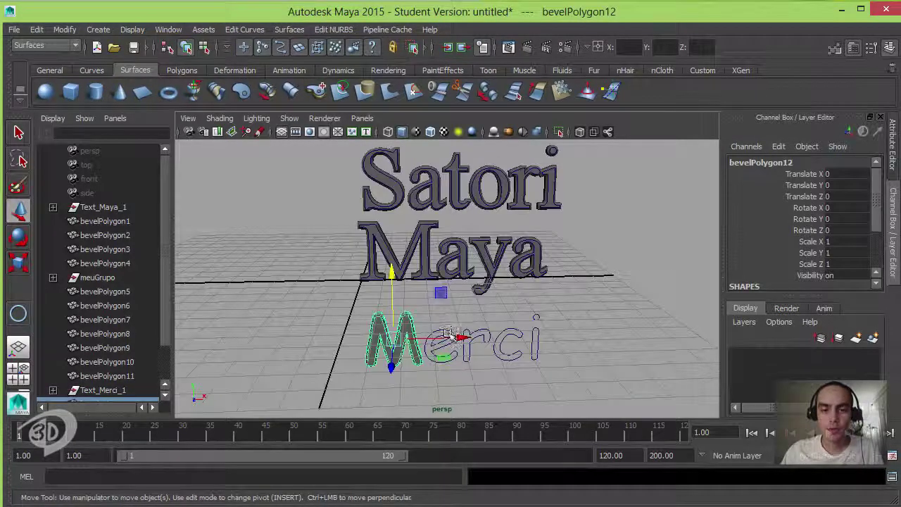
{"action": "left_click", "coordinate": [450, 336]}
{"action": "left_click", "coordinate": [444, 343], "text": "shift"}
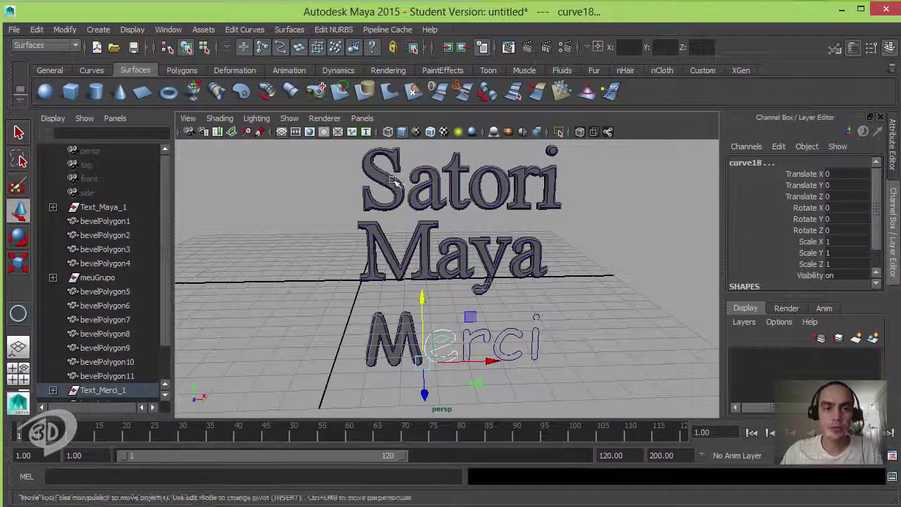
{"action": "left_click", "coordinate": [318, 90]}
Apply Bevel Plus separately to the letters r and c of "Merci"
{"action": "left_click", "coordinate": [473, 336]}
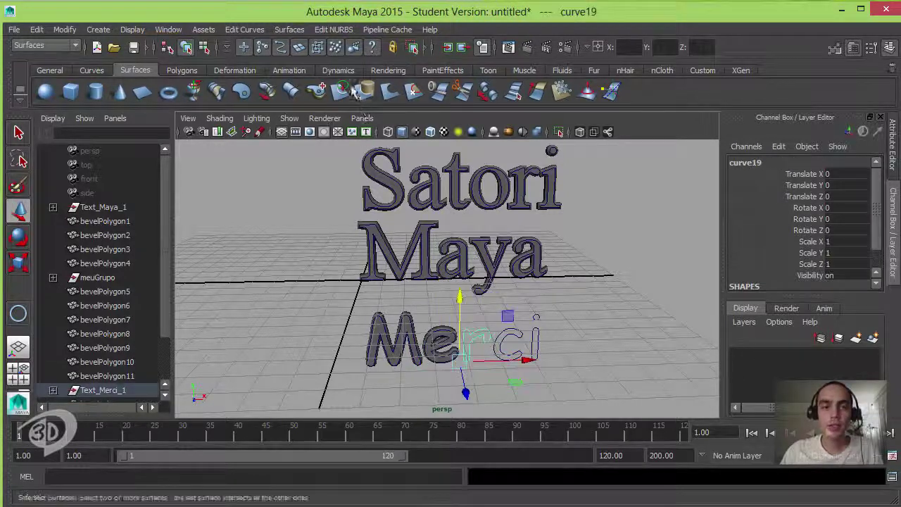
{"action": "left_click", "coordinate": [318, 90]}
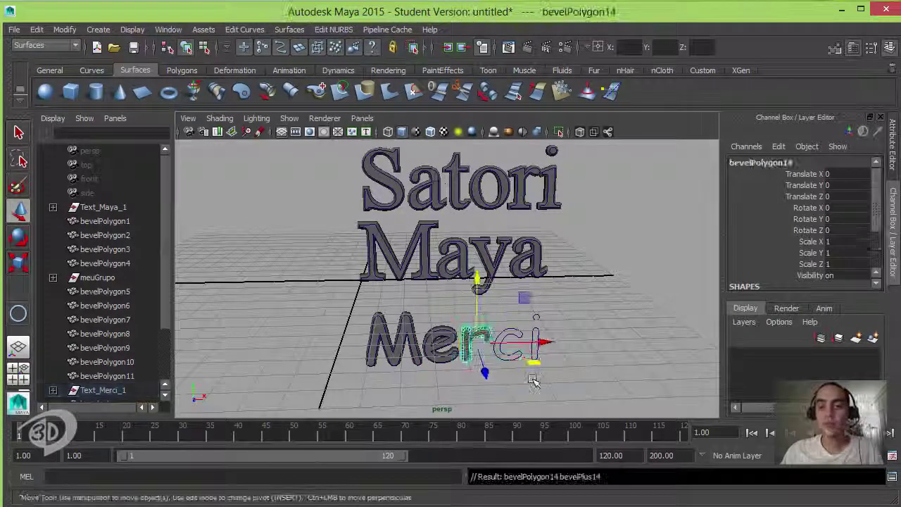
{"action": "left_click", "coordinate": [508, 344]}
{"action": "left_click", "coordinate": [319, 90]}
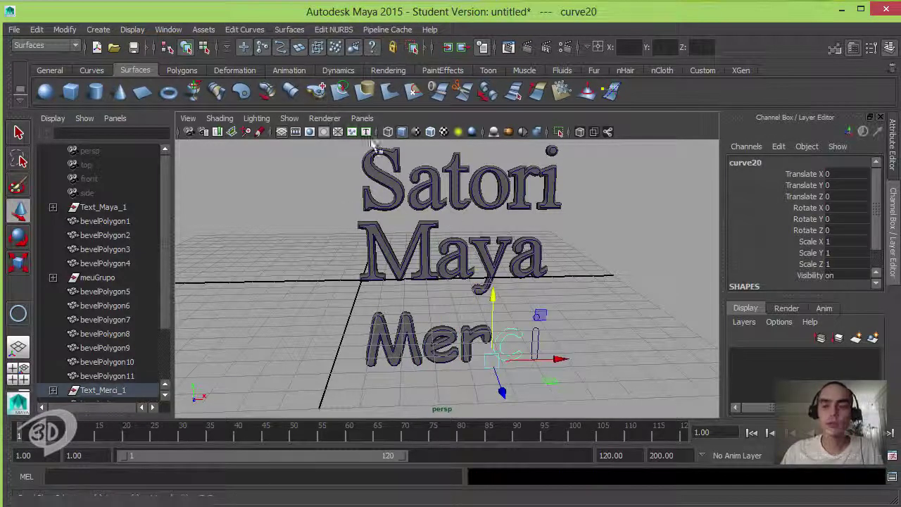
Apply Bevel Plus separately to the stem and the dot of the i in "Merci", and clear the selection
{"action": "left_click", "coordinate": [539, 337]}
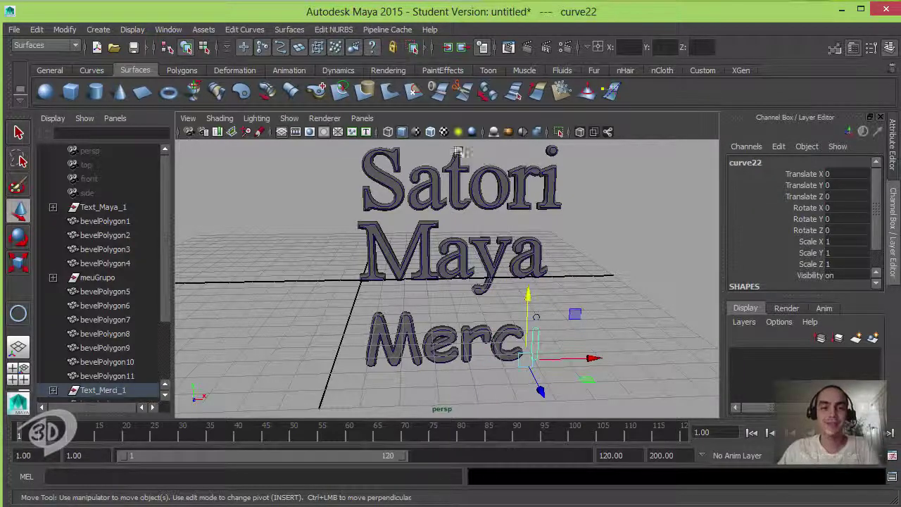
{"action": "left_click", "coordinate": [318, 90]}
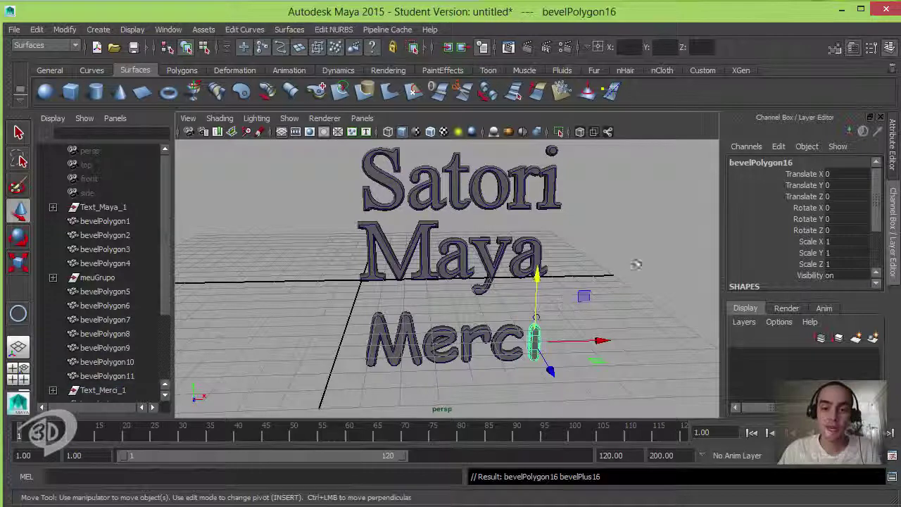
{"action": "left_click", "coordinate": [636, 264]}
{"action": "left_click", "coordinate": [537, 317]}
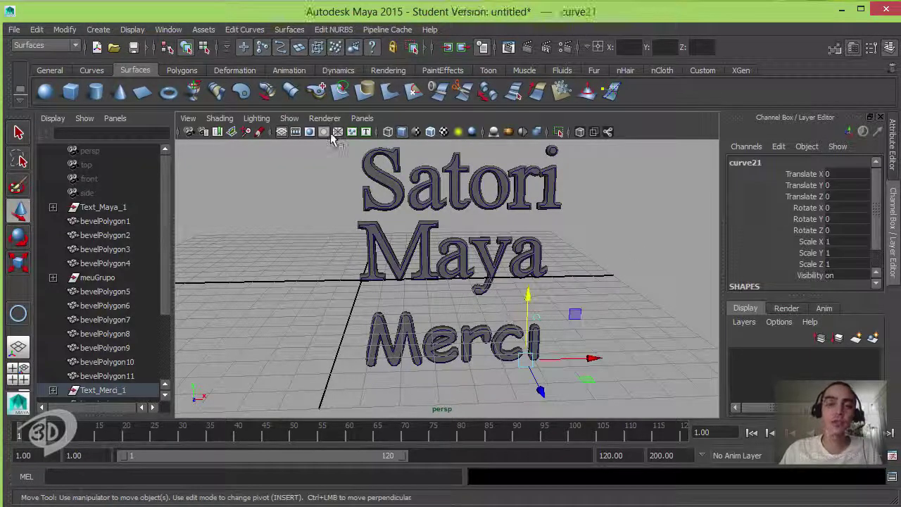
{"action": "left_click", "coordinate": [320, 90]}
{"action": "left_click", "coordinate": [595, 247]}
{"action": "left_click_drag", "start_coordinate": [542, 304], "coordinate": [467, 346], "text": "alt"}
{"action": "middle_click_drag", "start_coordinate": [513, 312], "coordinate": [548, 356], "text": "alt"}
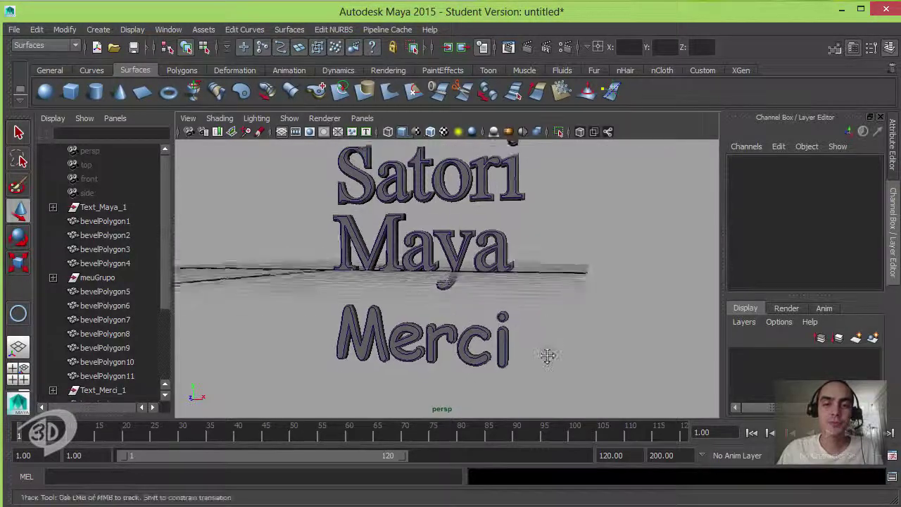
{"action": "left_click_drag", "start_coordinate": [548, 356], "coordinate": [550, 329], "text": "alt"}
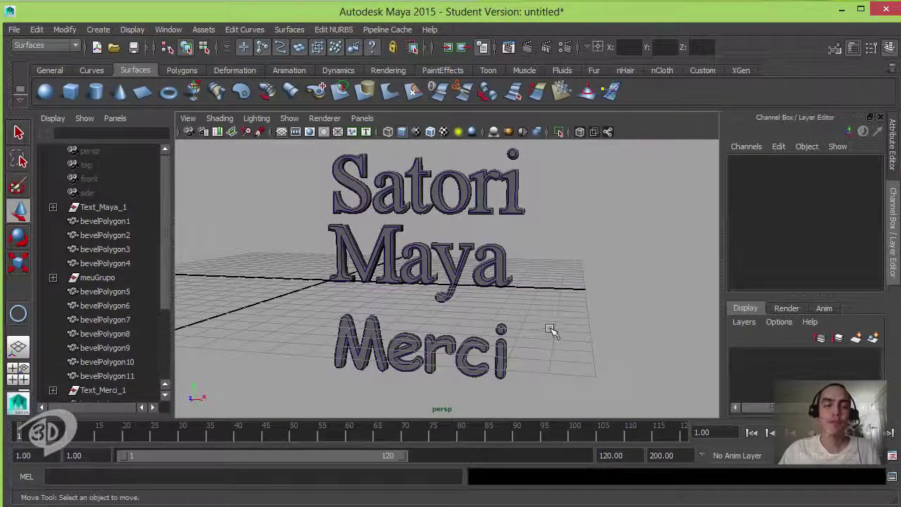